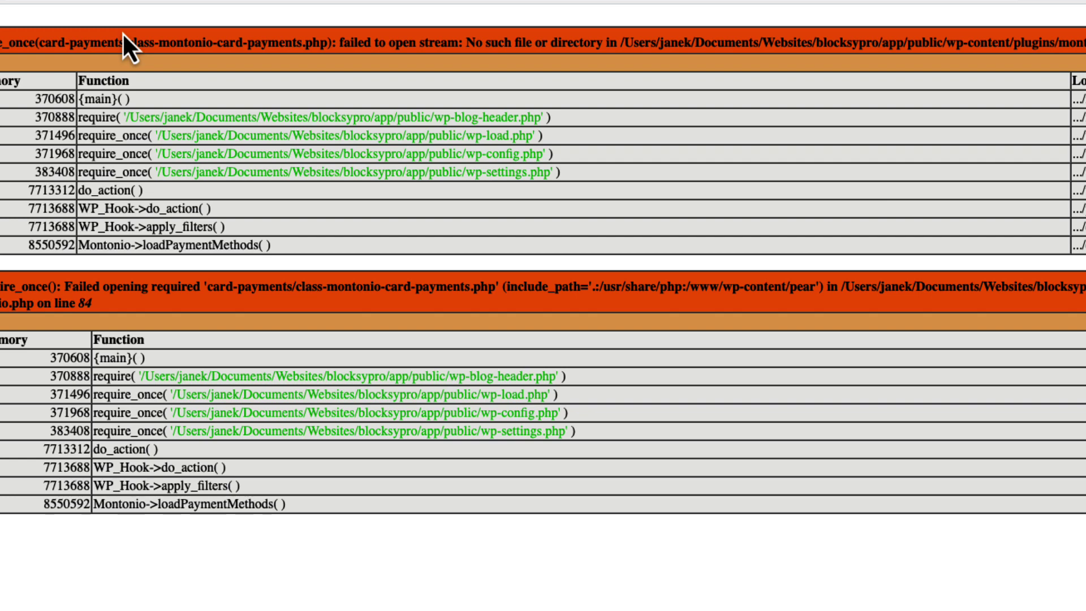
- Highlight the missing card-payments file path in the PHP error, then view the failing Montonio settings page
left_click_drag(138, 42, 318, 44)
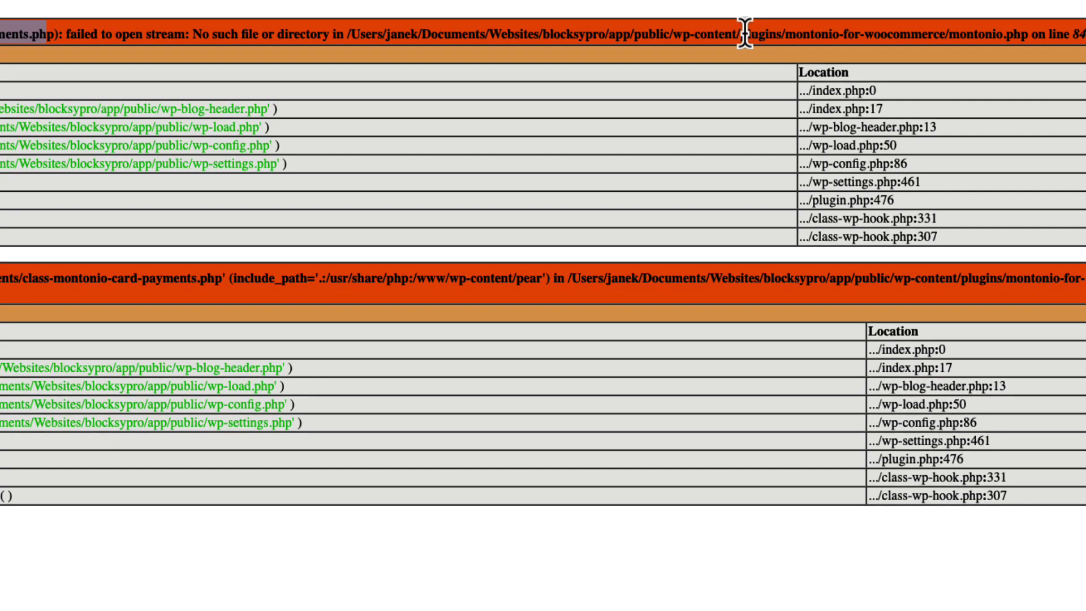
left_click_drag(741, 34, 1003, 36)
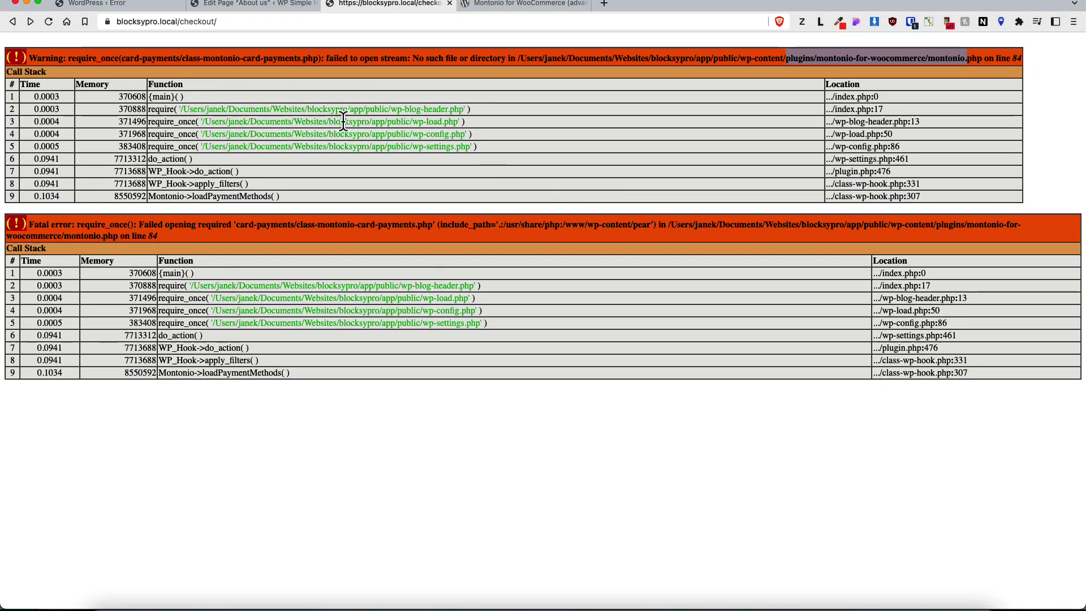
left_click(107, 4)
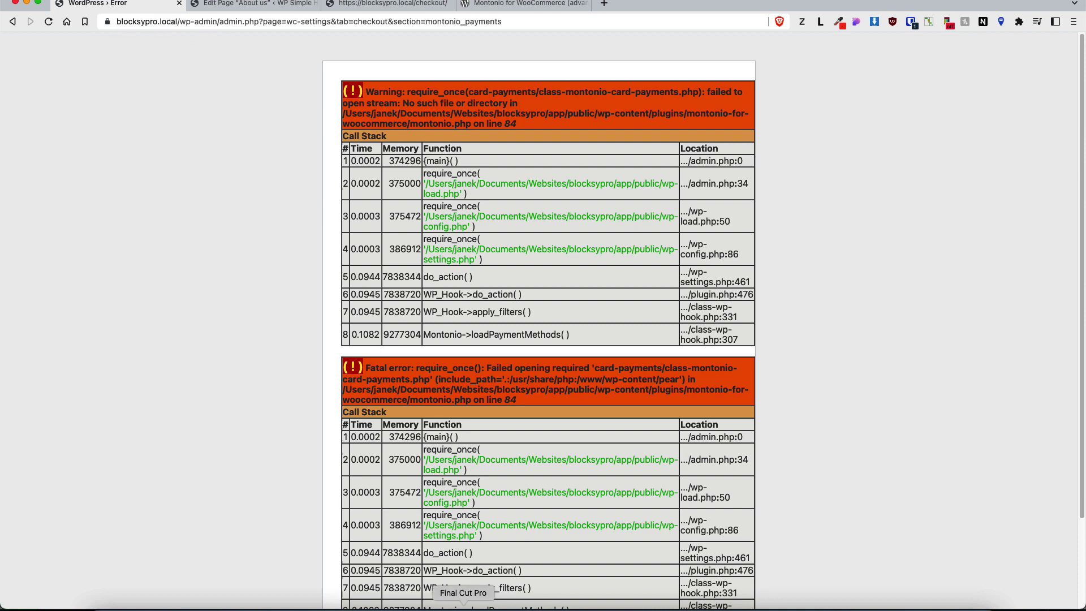
left_click(498, 605)
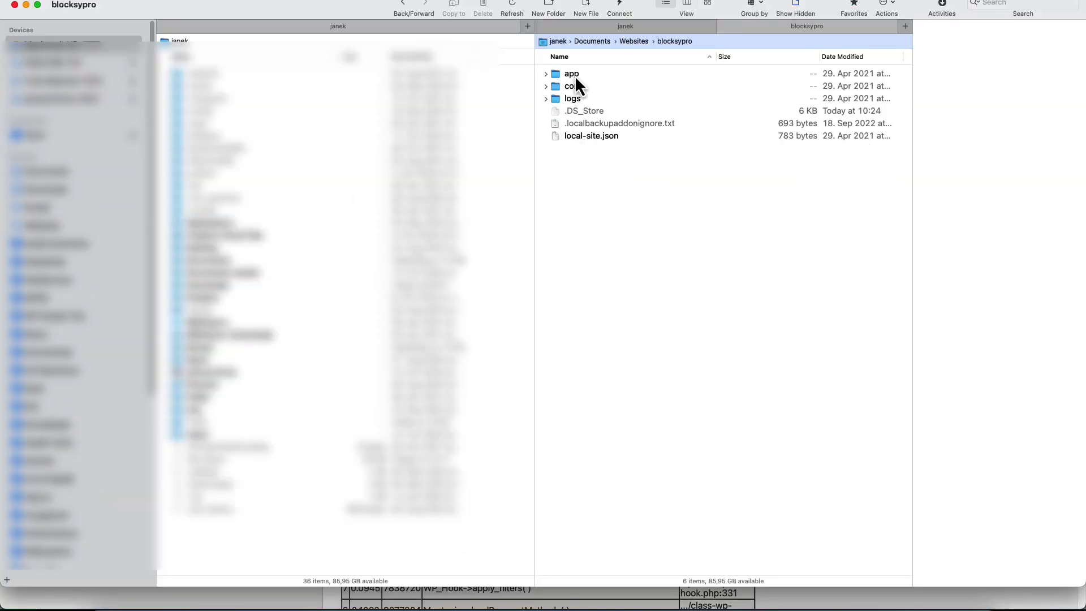
- Navigate to app › public › wp-content › plugins in the local site folder
double_click(574, 75)
double_click(575, 75)
left_click(588, 86)
double_click(588, 85)
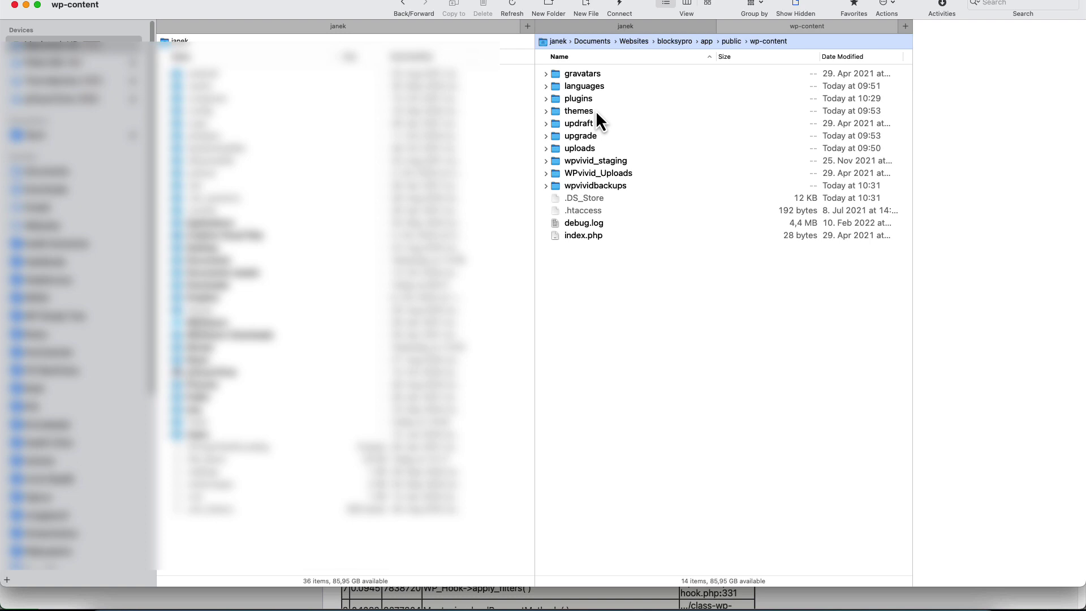
double_click(582, 98)
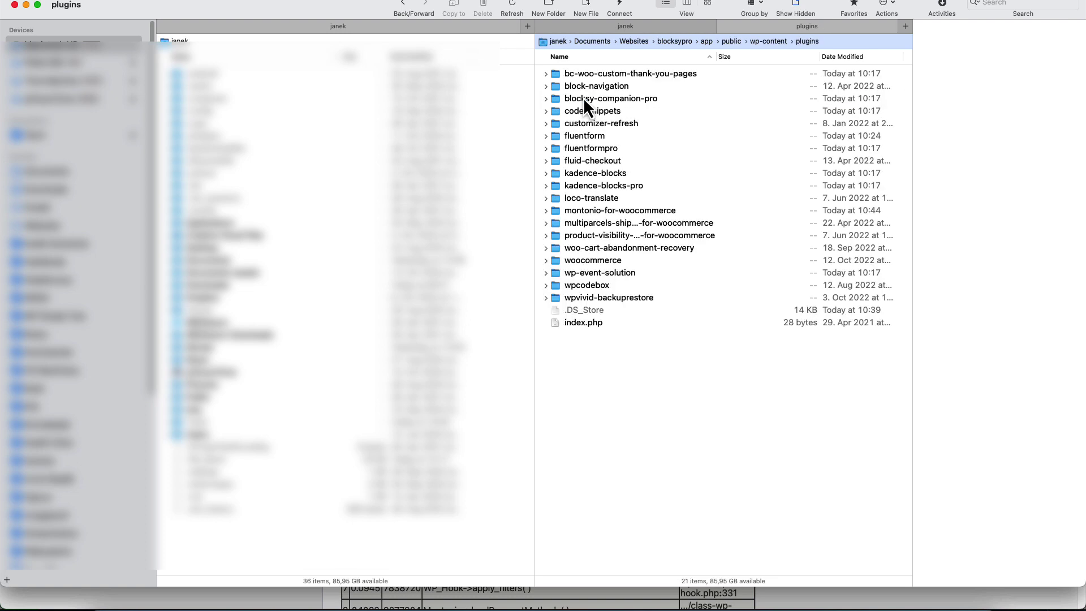
- Rename the montonio-for-woocommerce folder to 'montonio-for-woocommerce BAK'
left_click(613, 210)
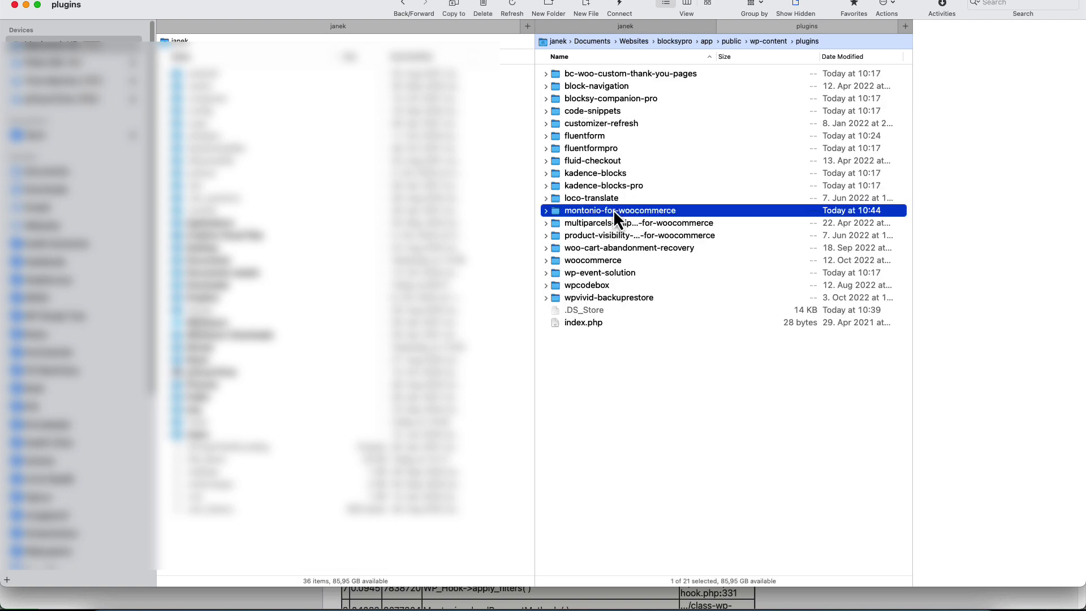
key("Right")
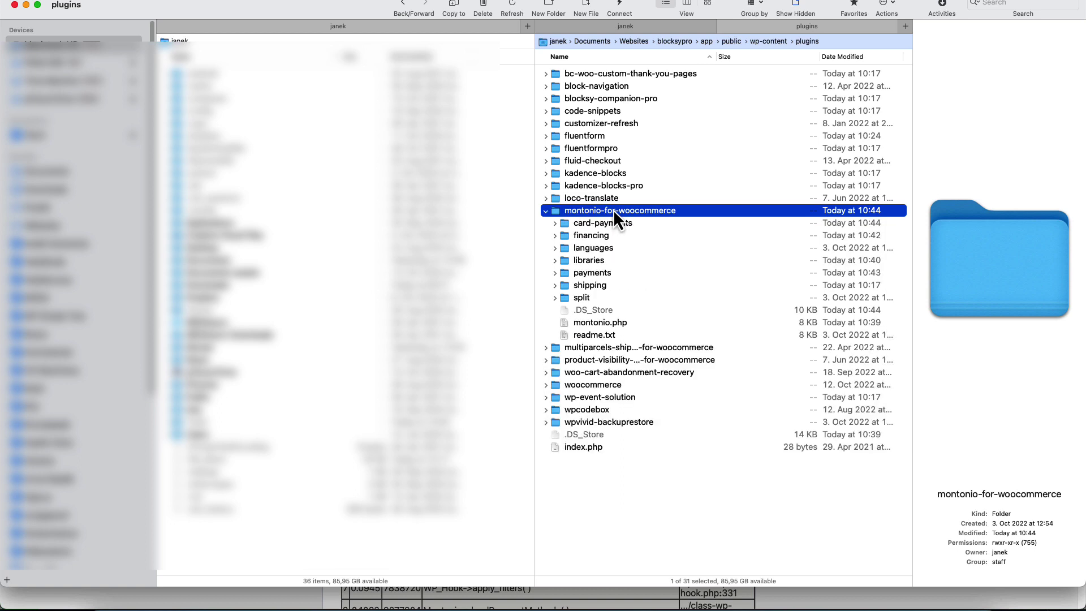
key("Left")
right_click(583, 212)
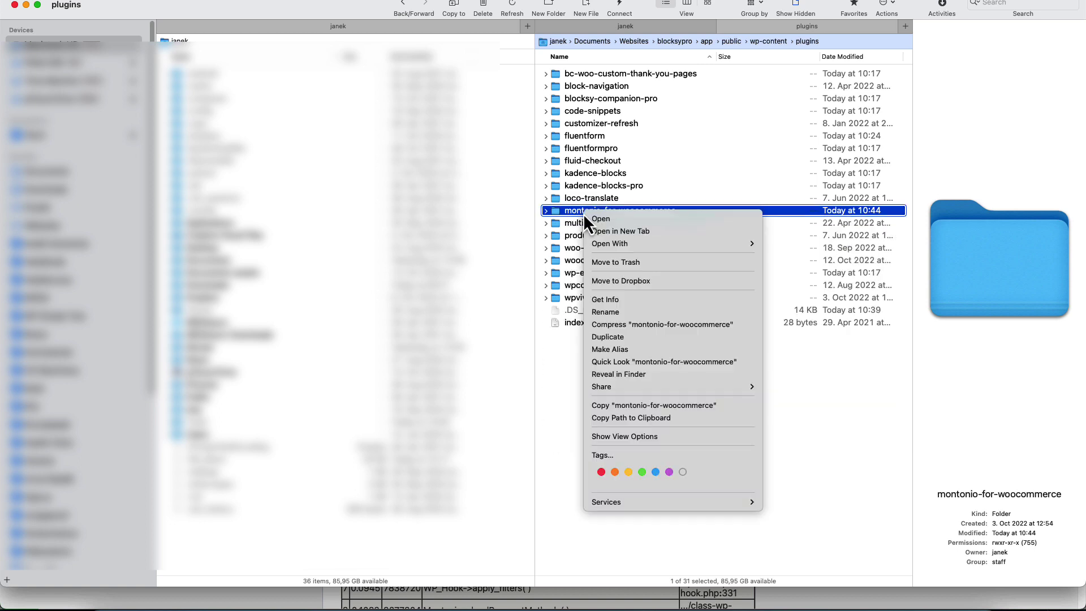
left_click(619, 312)
key("Right")
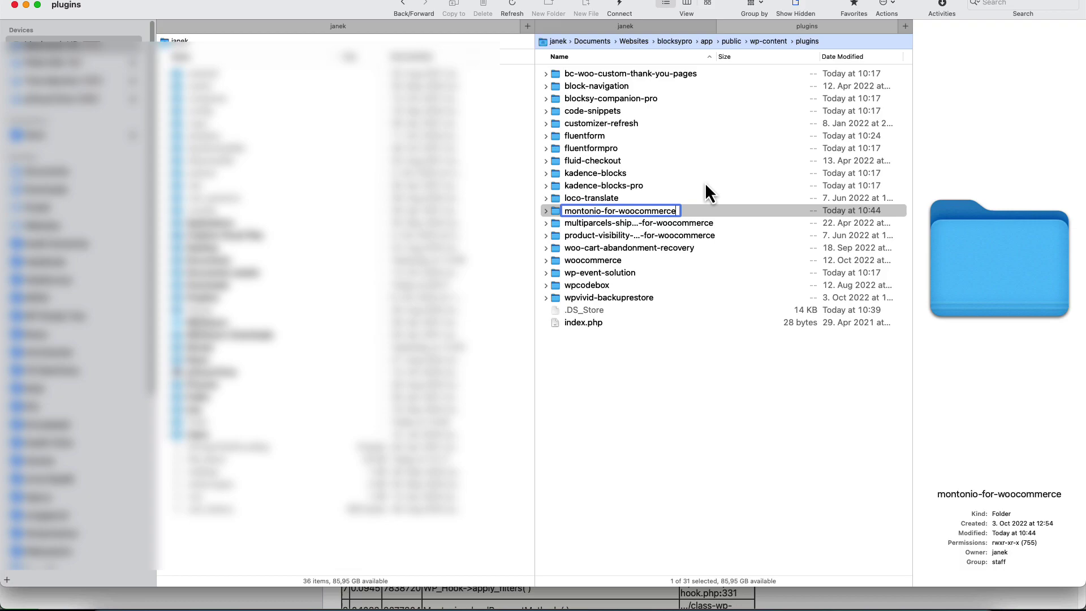
type("BAK")
key("Return")
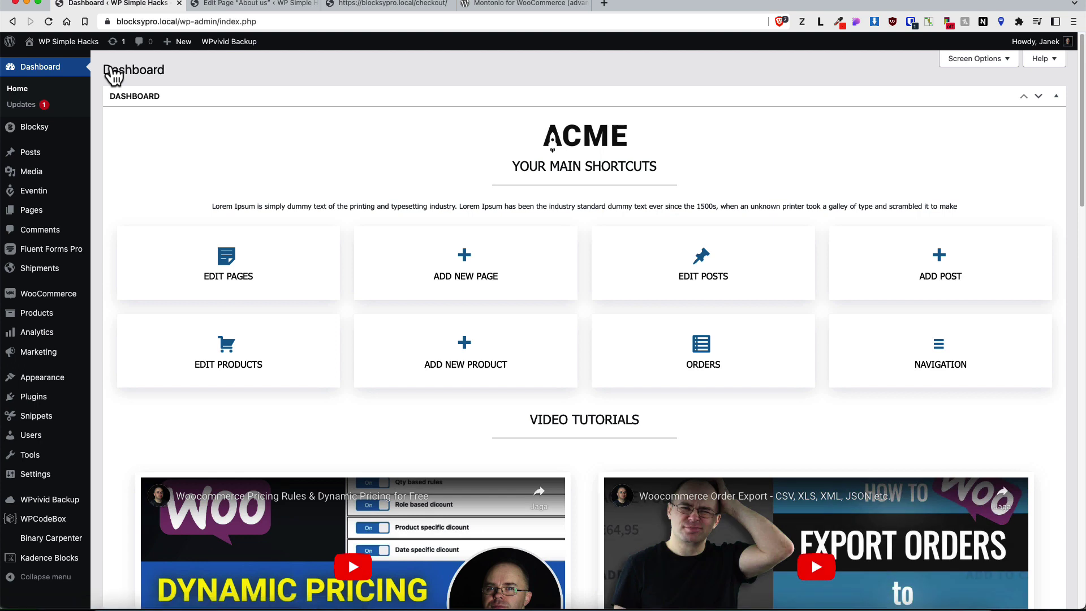
- Reload checkout, then confirm Installed Plugins lists Montonio for WooCommerce 4.2.1 as deactivated
left_click(374, 4)
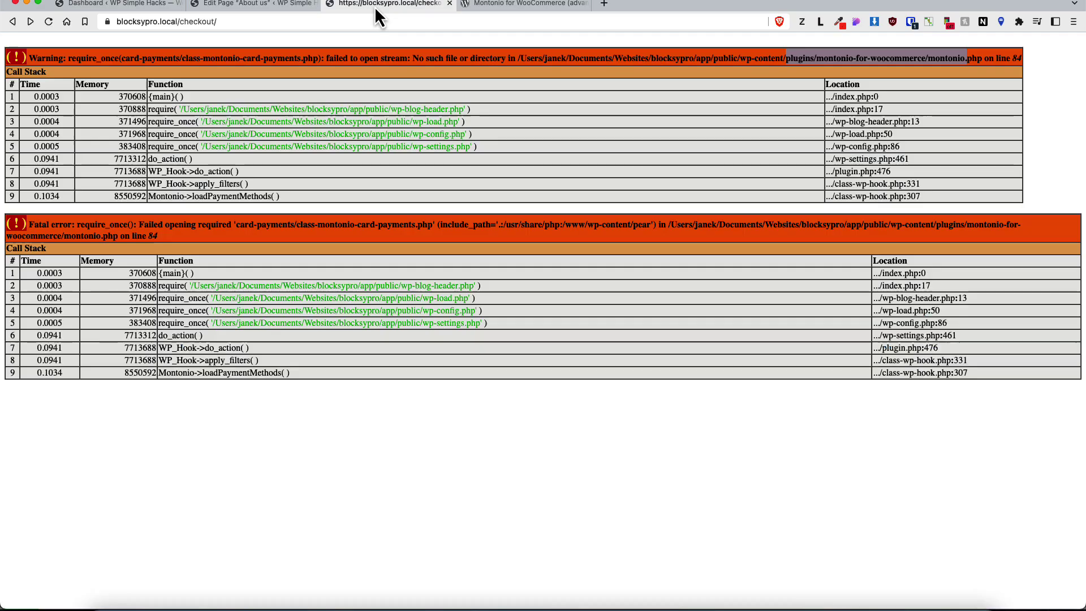
left_click(49, 22)
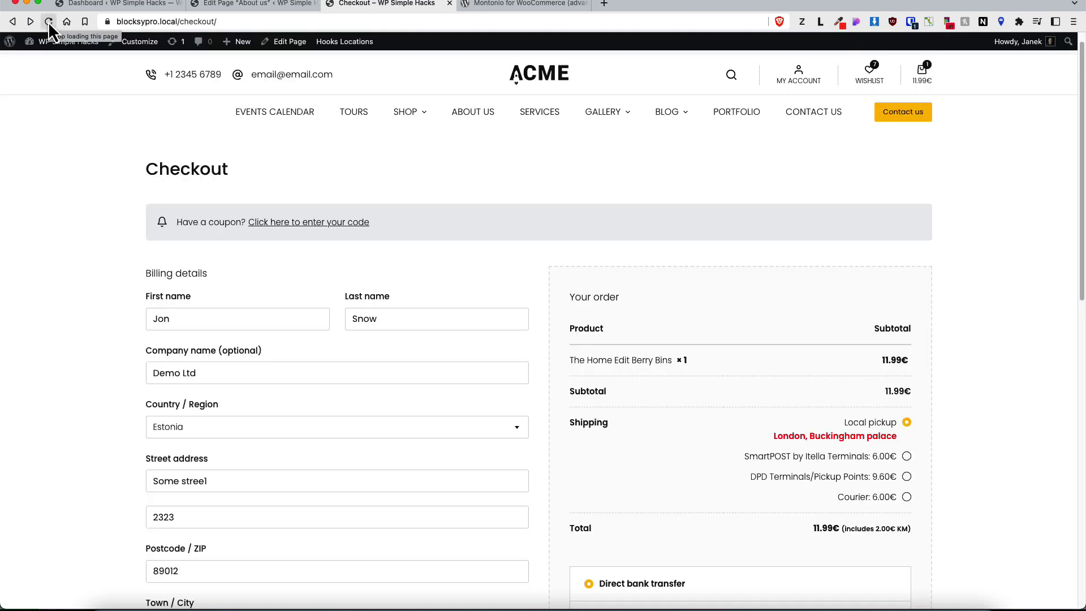
left_click(138, 2)
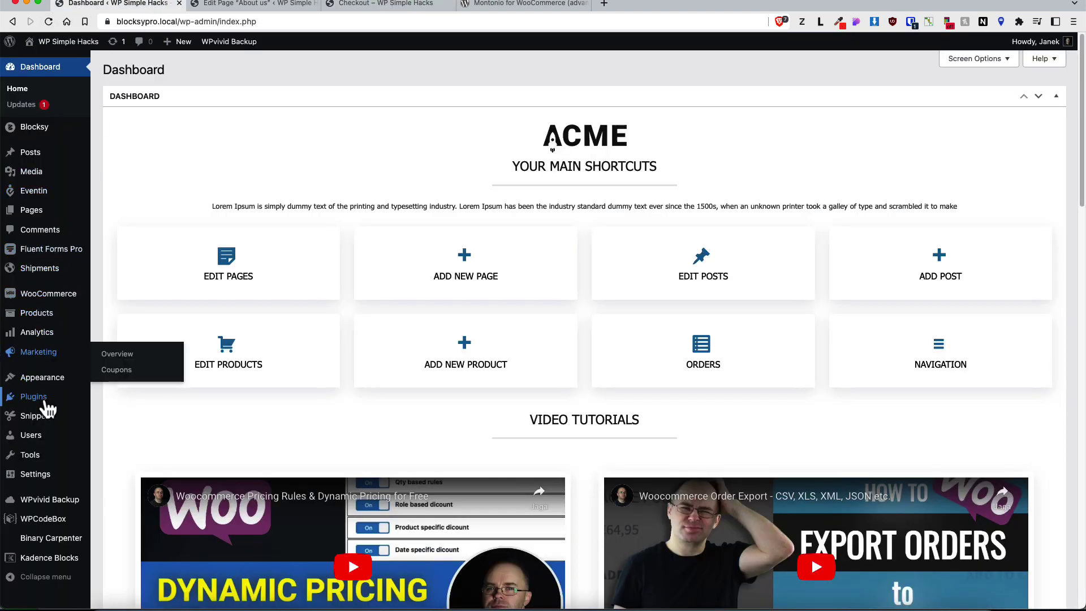
mouse_move(48, 408)
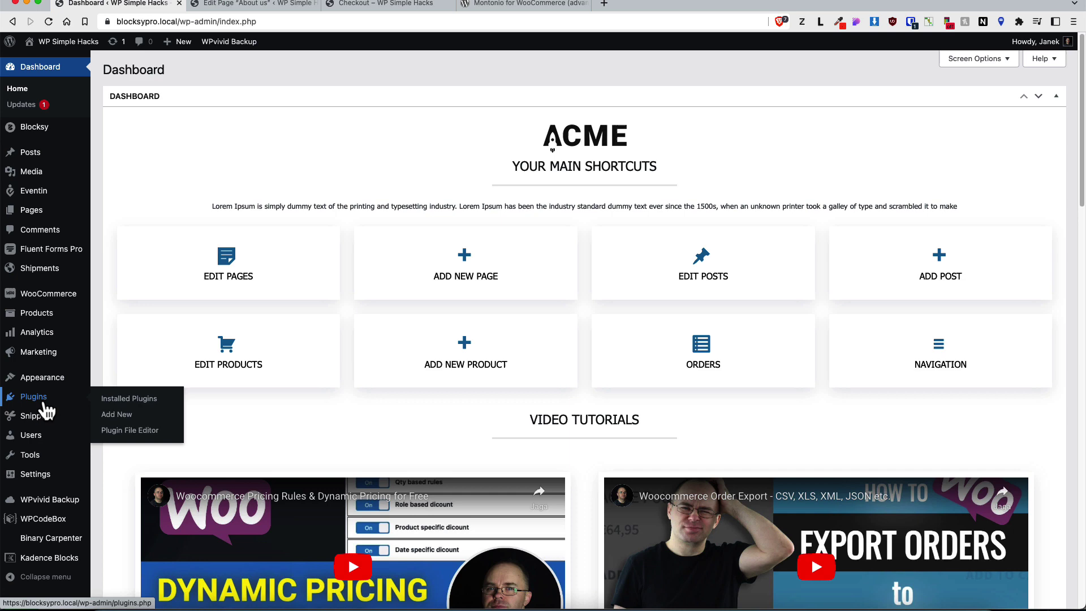
left_click(136, 408)
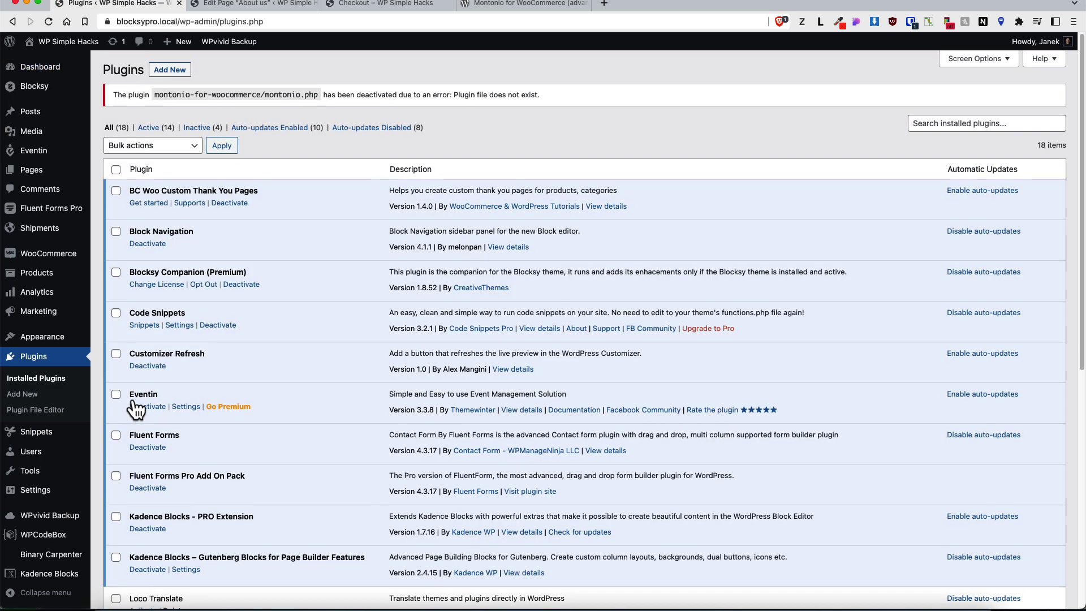
scroll(169, 368, "down", 10)
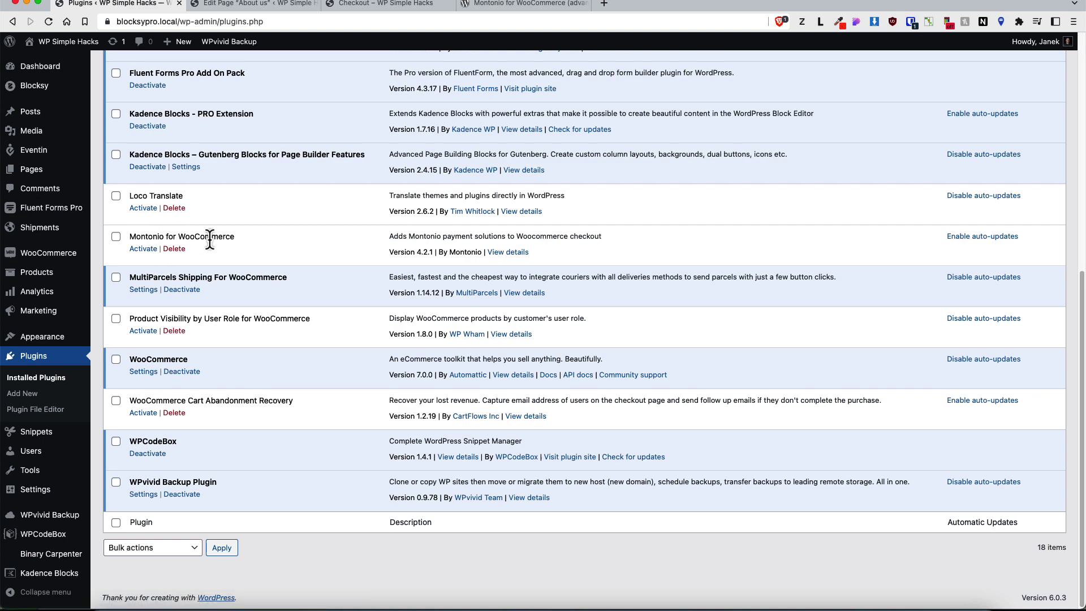
scroll(301, 287, "up", 15)
scroll(300, 291, "down", 5)
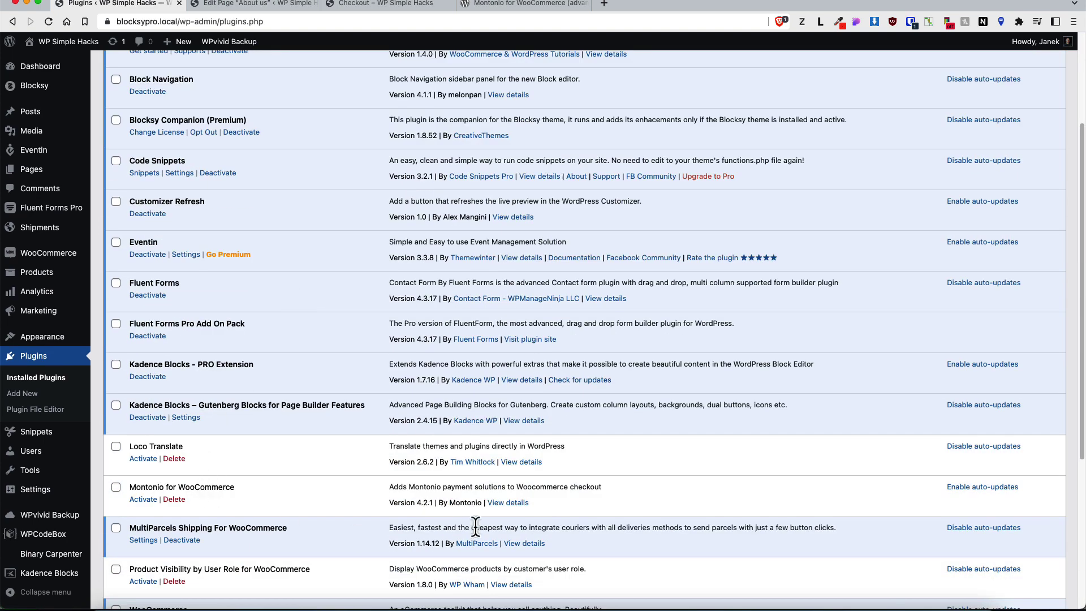
left_click_drag(434, 503, 418, 502)
scroll(449, 374, "up", 3)
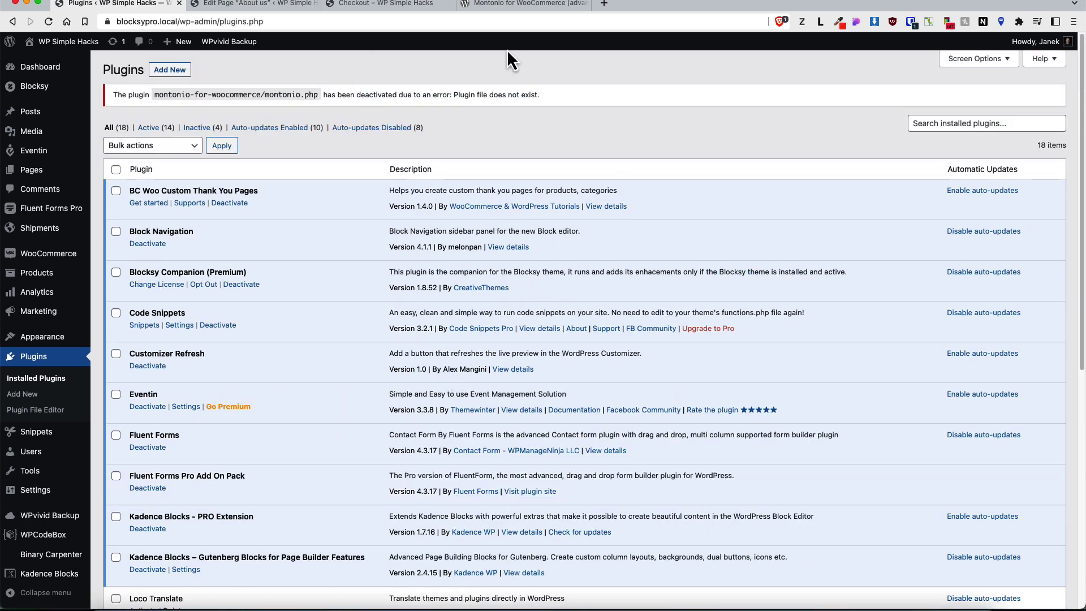
- Download the Montonio for WooCommerce 4.2.0 zip from the plugin's Advanced View previous versions
left_click(486, 3)
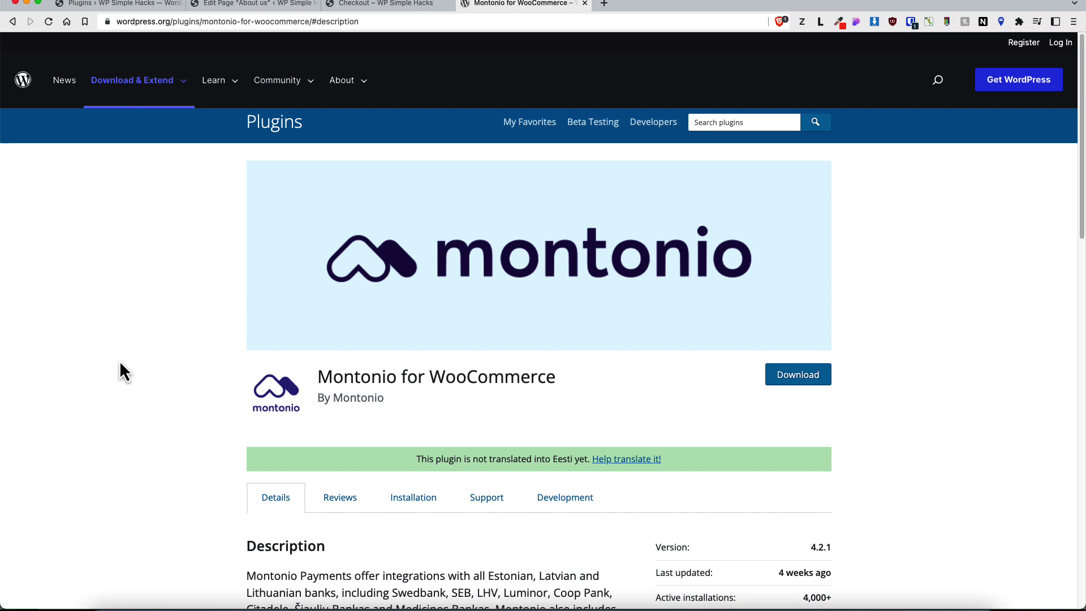
scroll(120, 372, "down", 8)
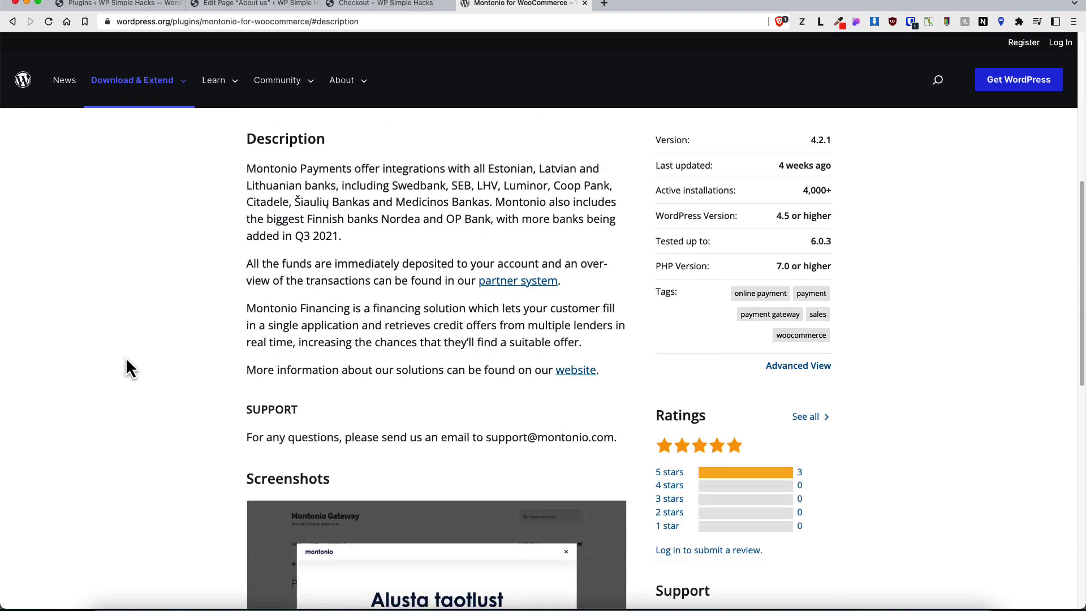
left_click(805, 352)
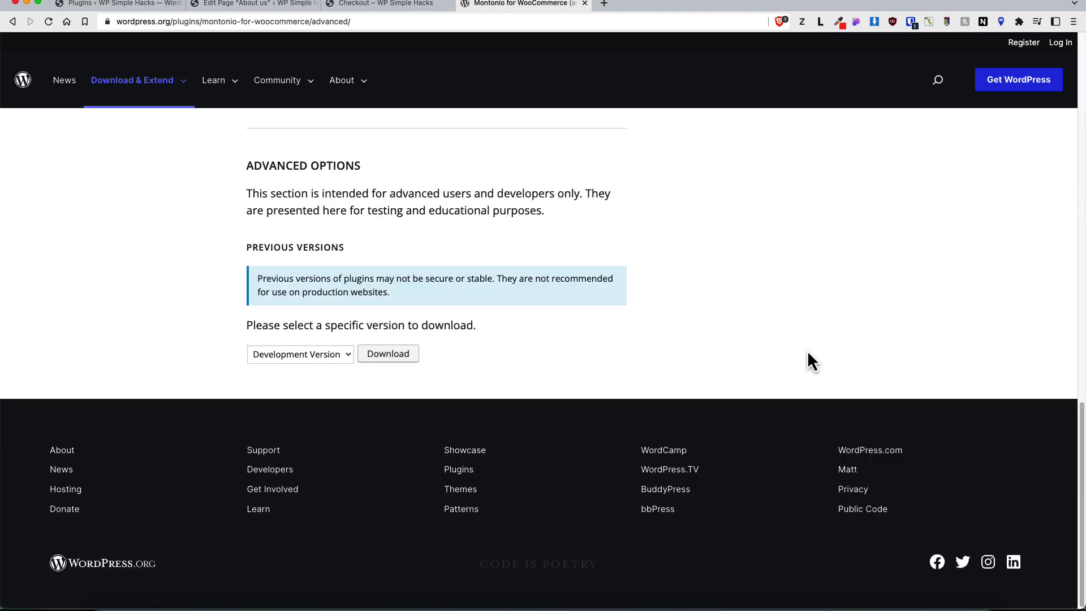
left_click(267, 356)
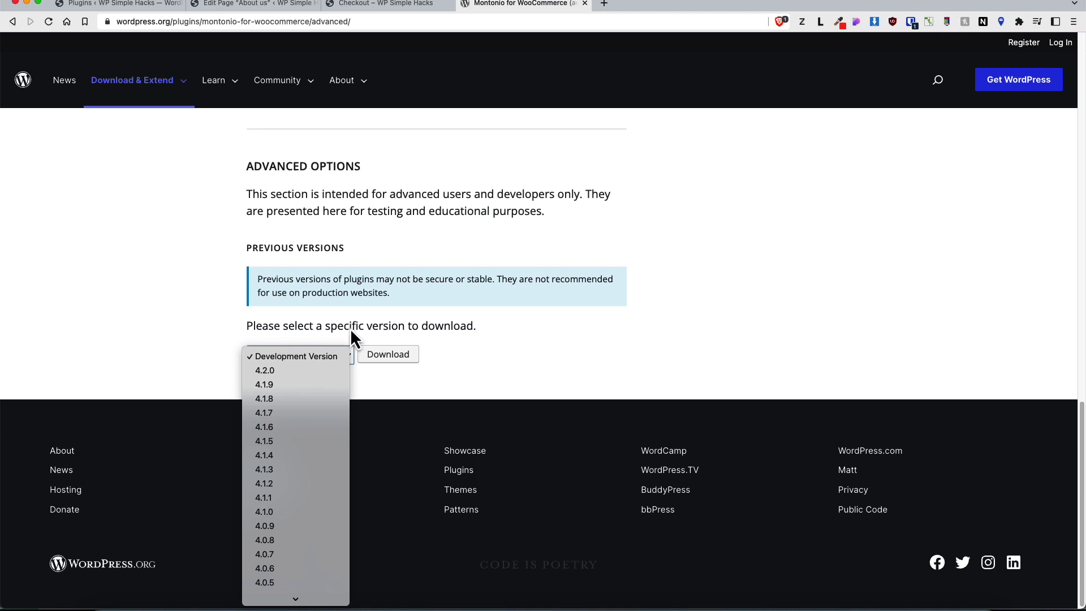
left_click(281, 374)
left_click(405, 359)
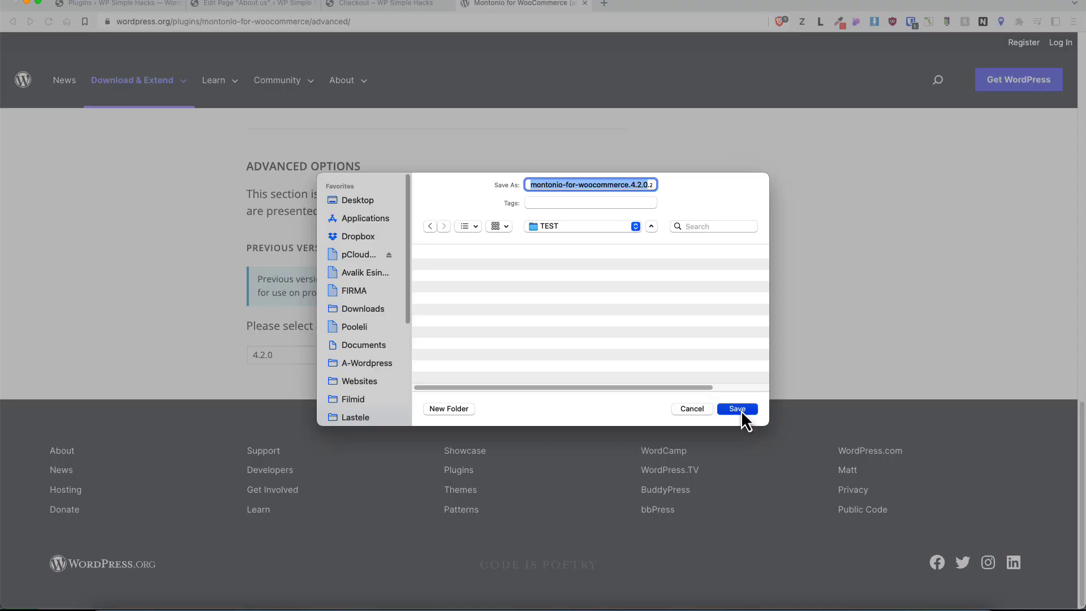
left_click(741, 410)
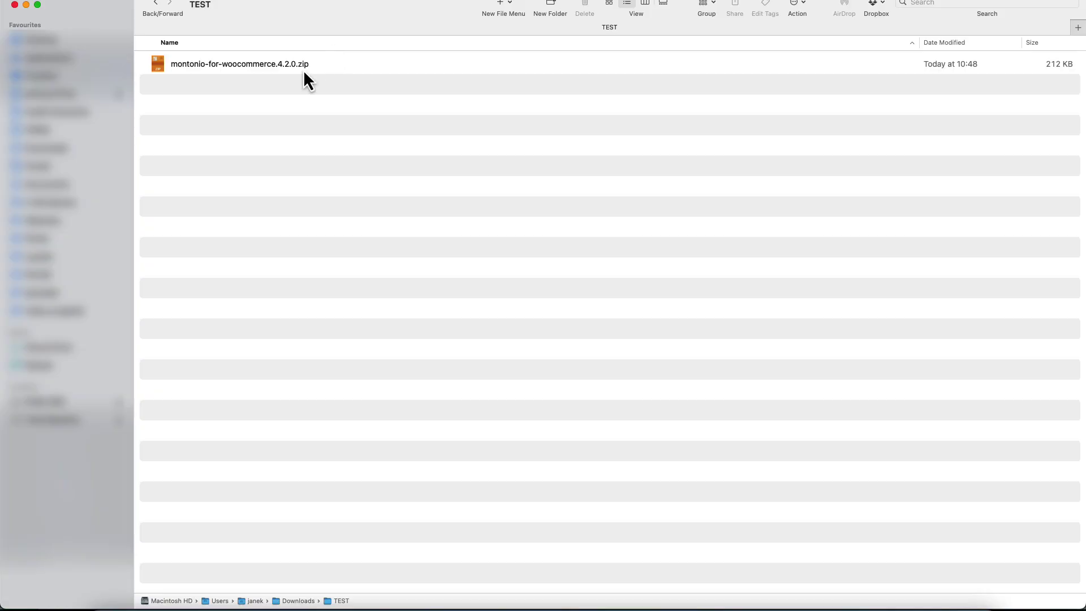
- Unzip montonio-for-woocommerce.4.2.0.zip into a montonio-for-woocommerce folder inside TEST
double_click(296, 66)
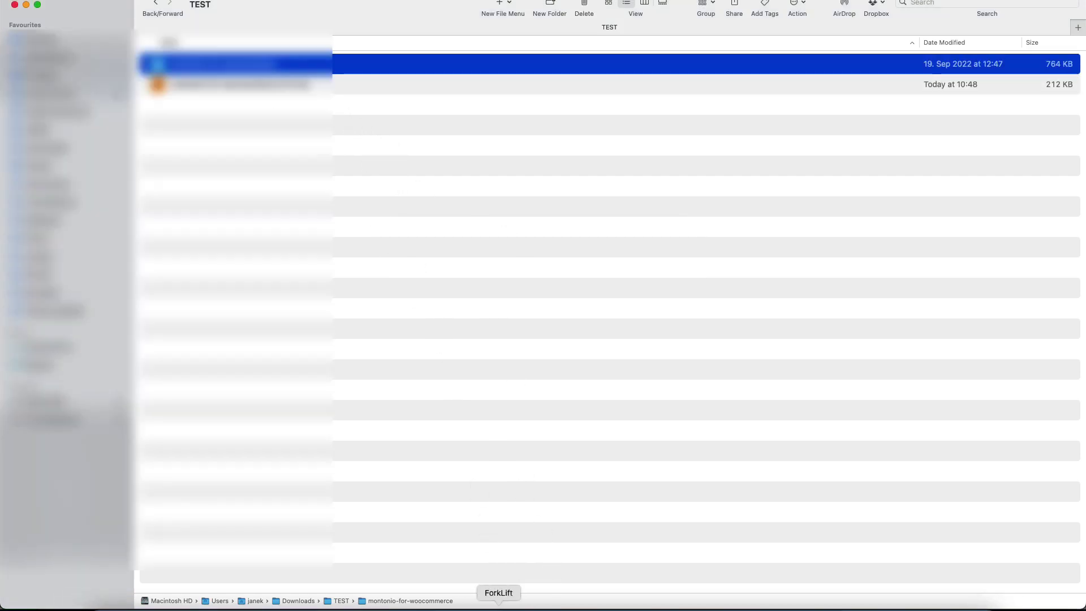
left_click(499, 608)
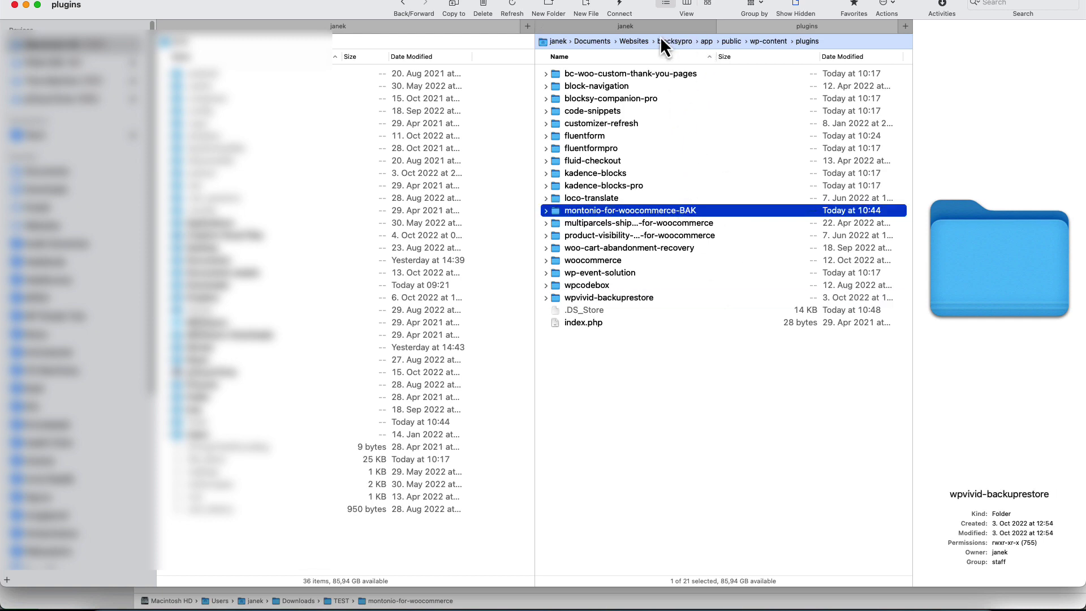
- Delete the BAK folder and copy the extracted 4.2.0 montonio-for-woocommerce folder from TEST into plugins
key("super+BackSpace")
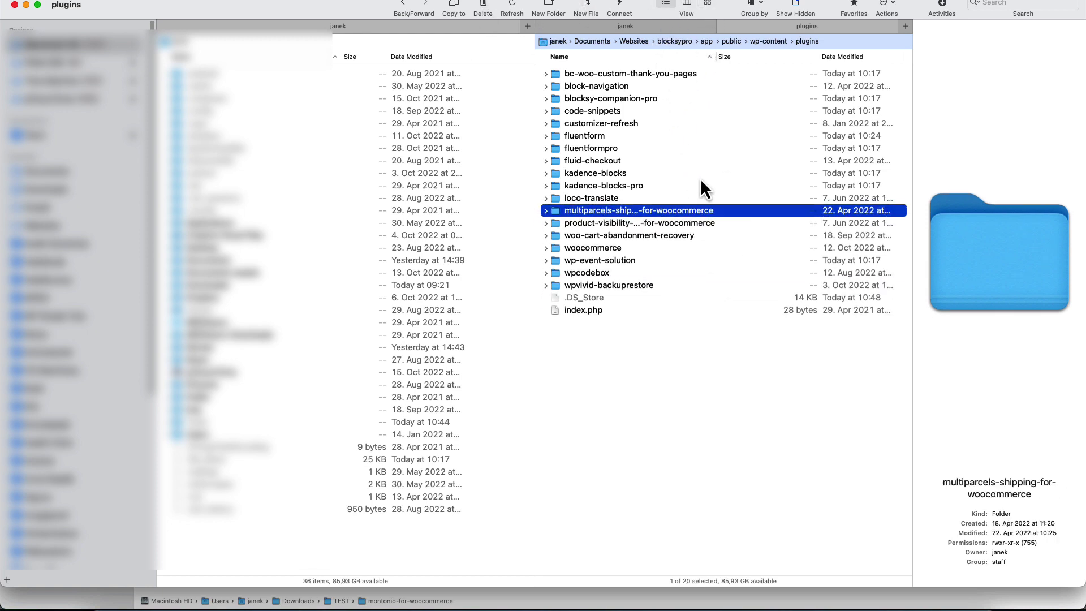
left_click(50, 296)
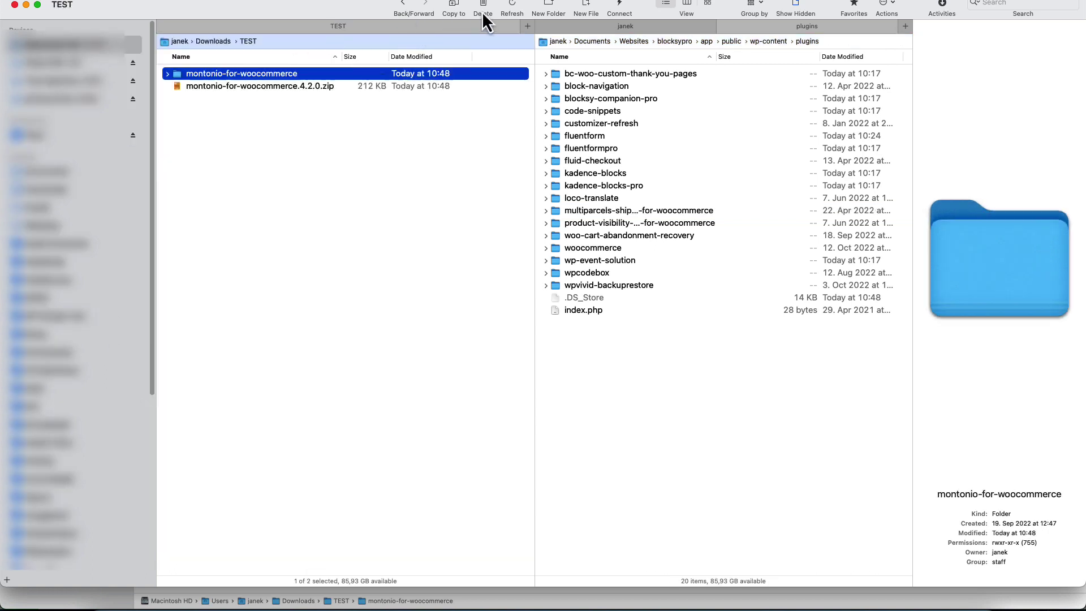
left_click(457, 16)
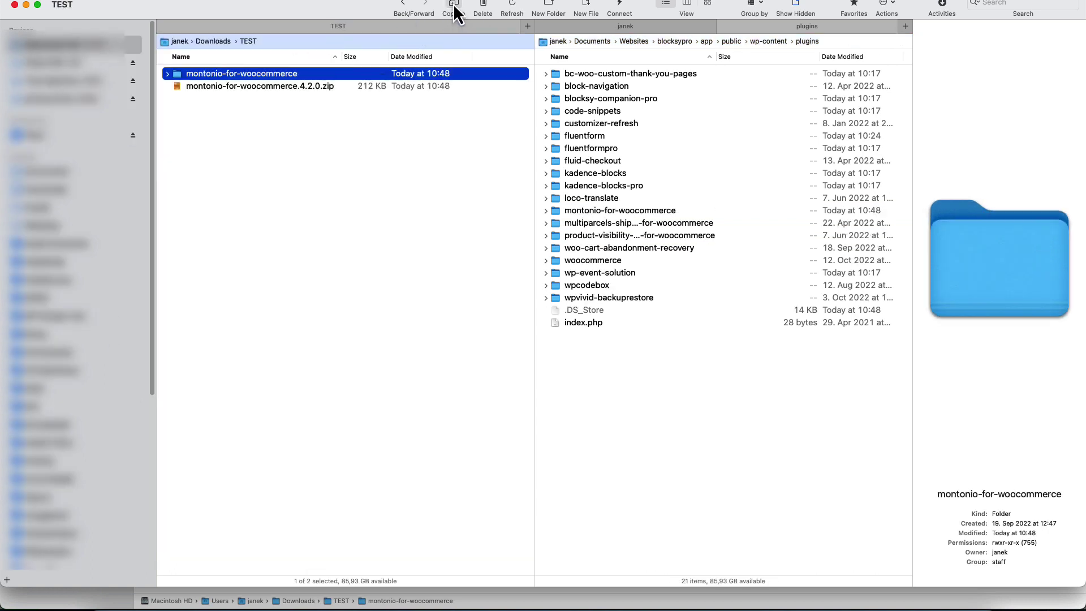
- Reload the Plugins page and confirm Montonio for WooCommerce now shows version 4.2.0
key("super+Tab")
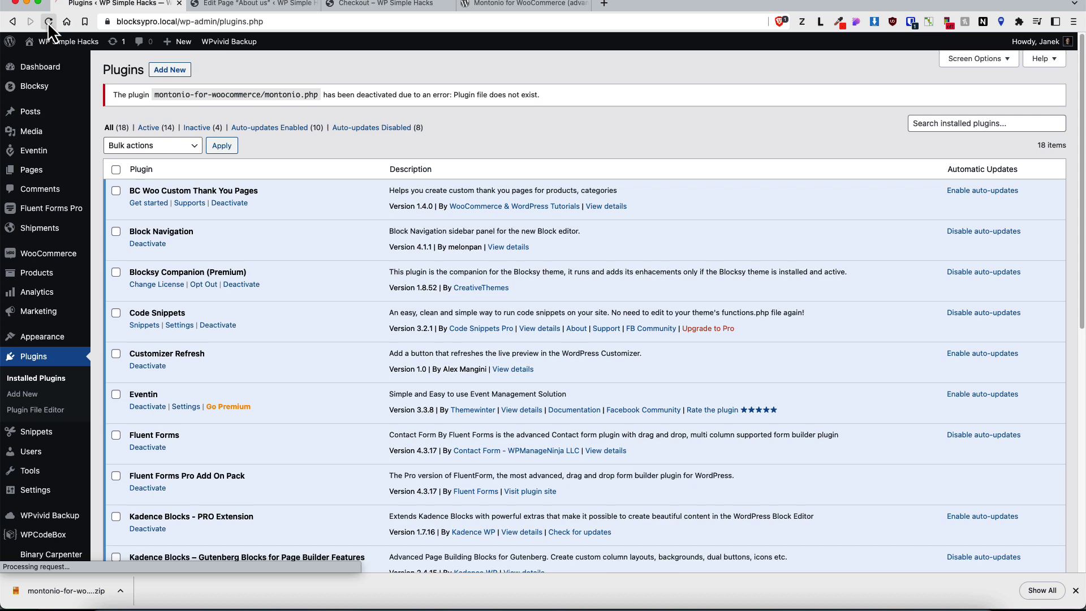
left_click(48, 22)
scroll(358, 355, "down", 6)
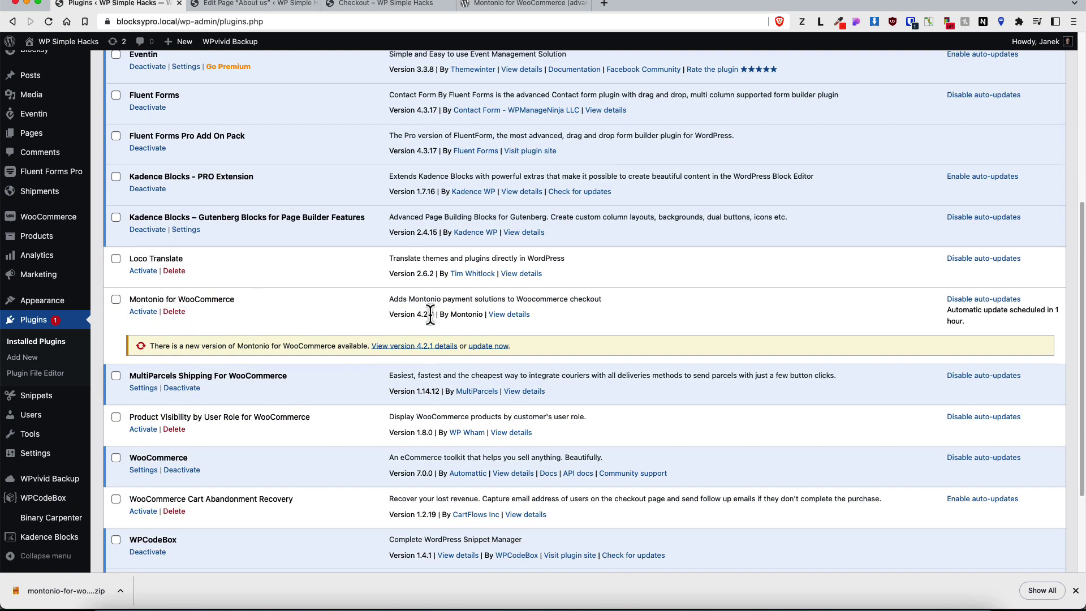
left_click_drag(436, 314, 419, 315)
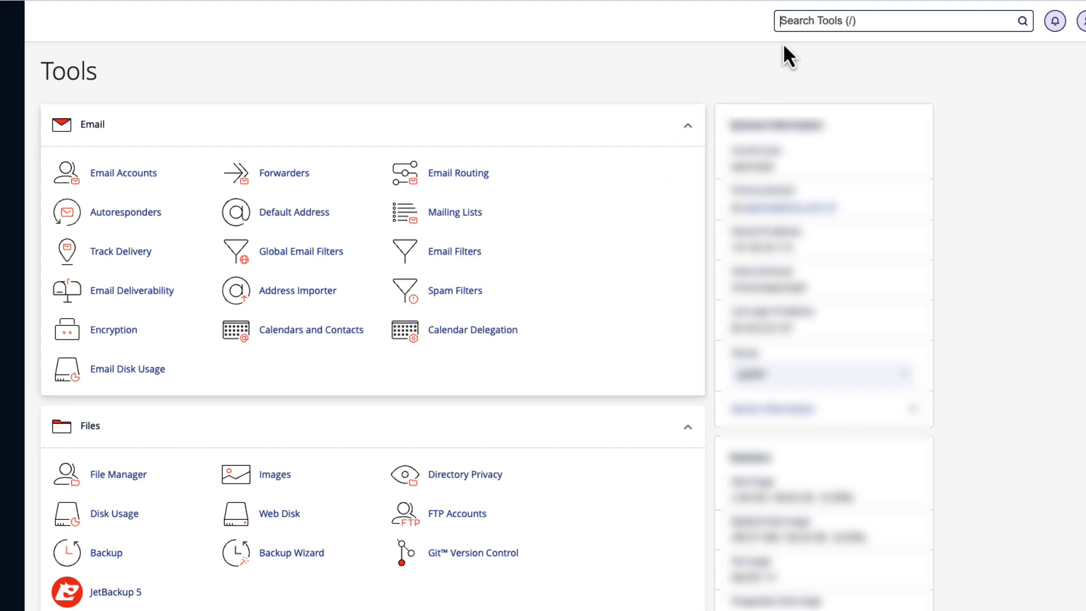
- Search cPanel tools for 'file' to reach File Manager
type("file")
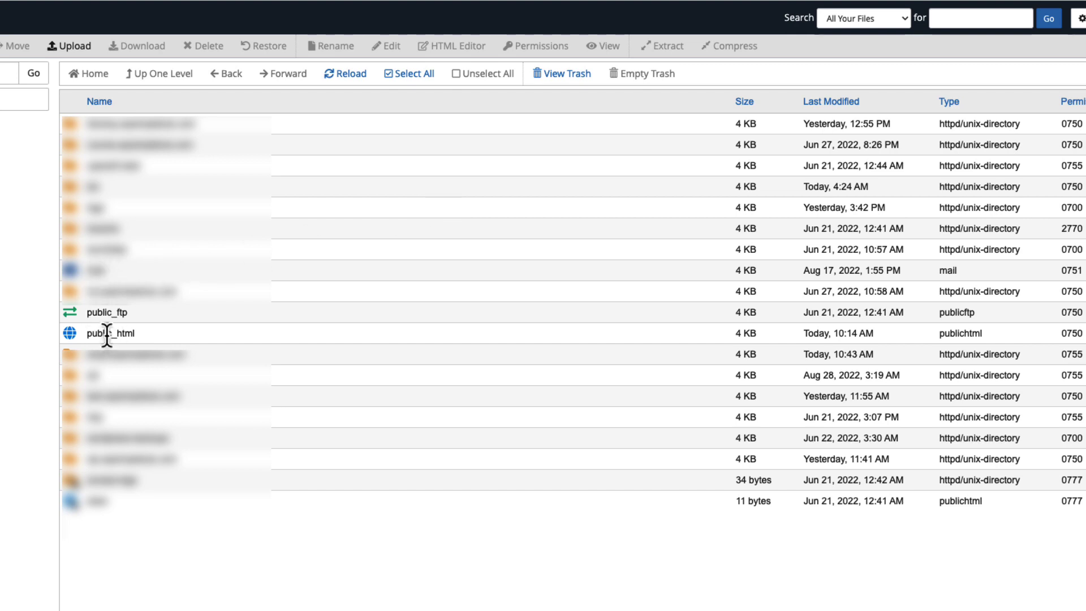
- Go into public_html › wp-content › plugins and select the akismet folder
double_click(75, 336)
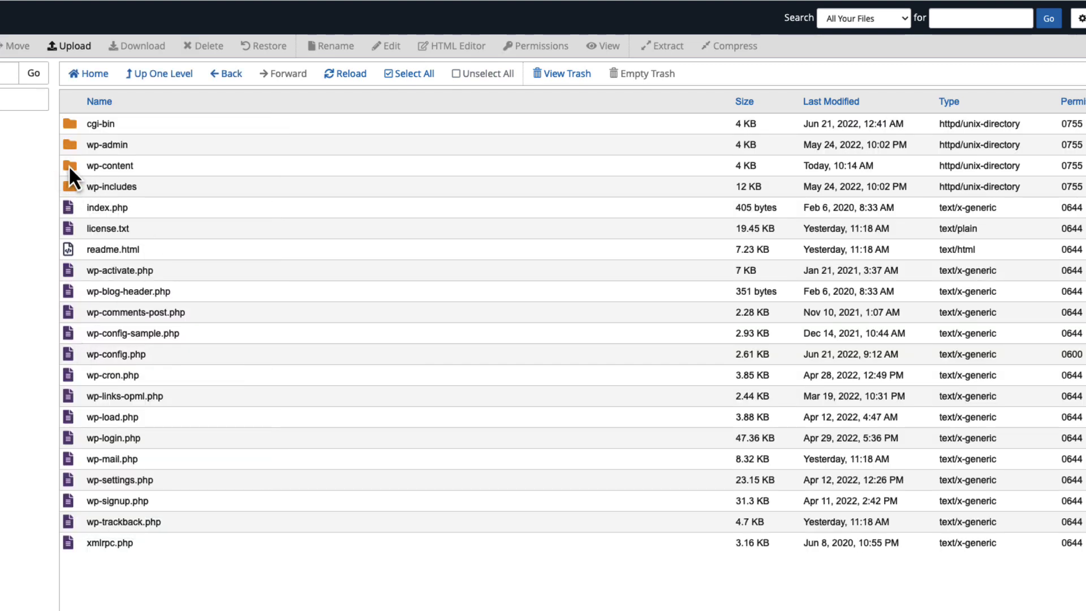
double_click(69, 165)
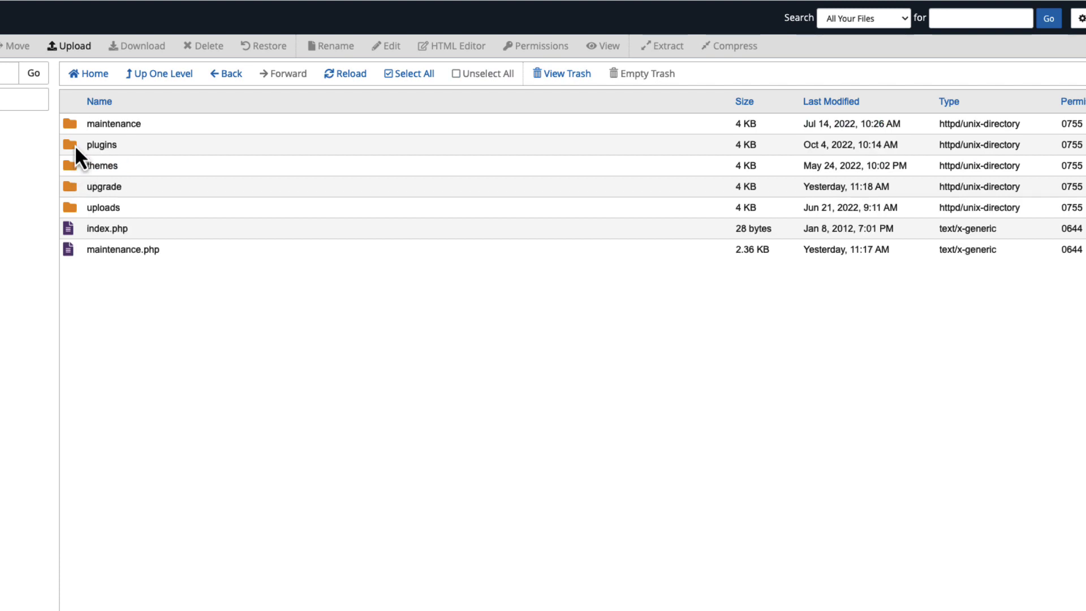
double_click(75, 146)
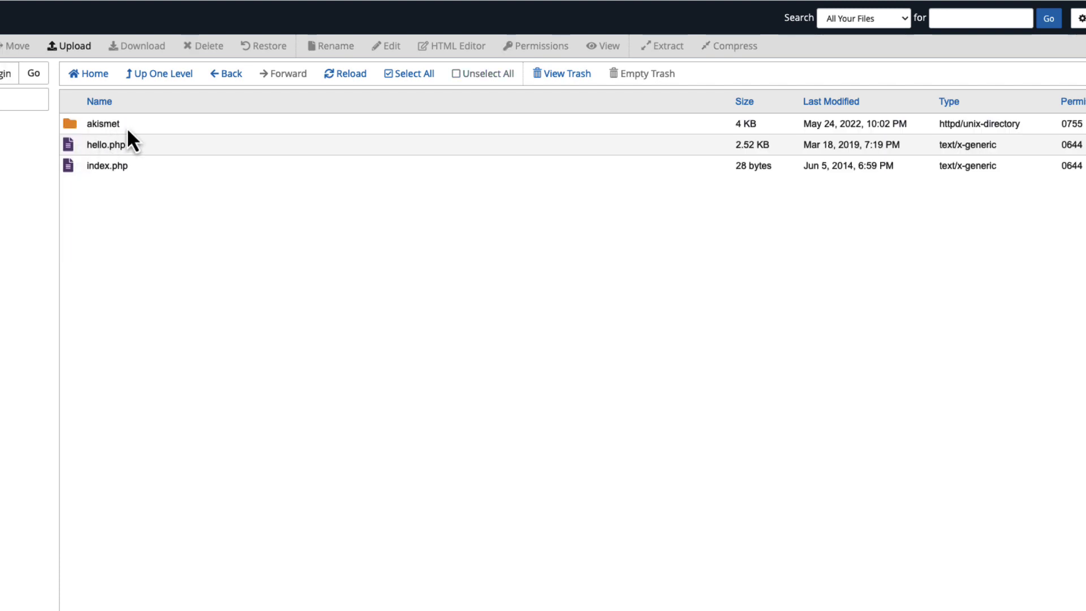
right_click(135, 125)
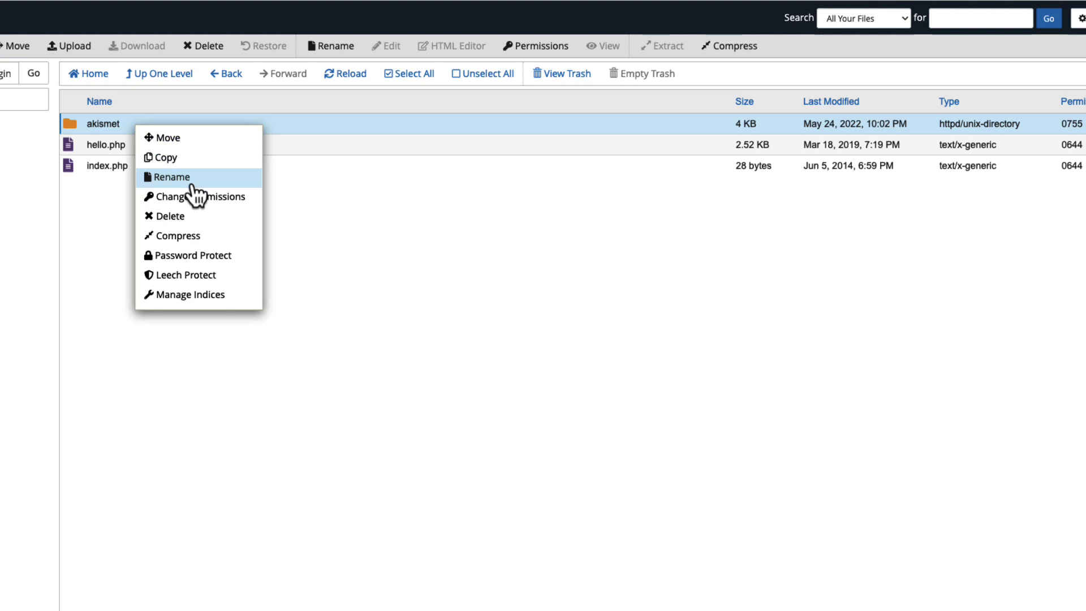
left_click(483, 206)
left_click(134, 120)
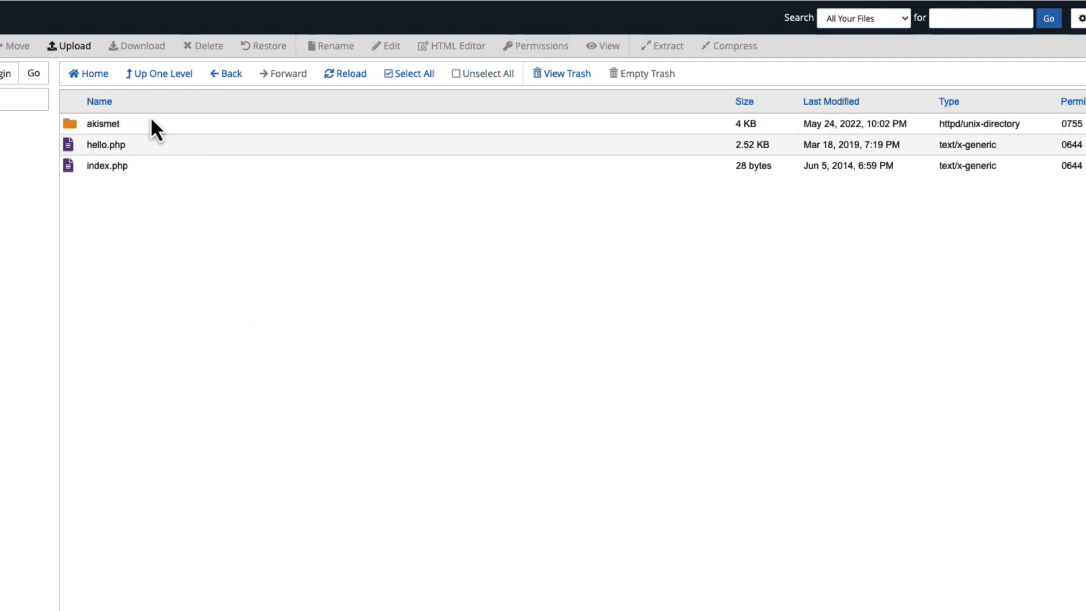
left_click(151, 120)
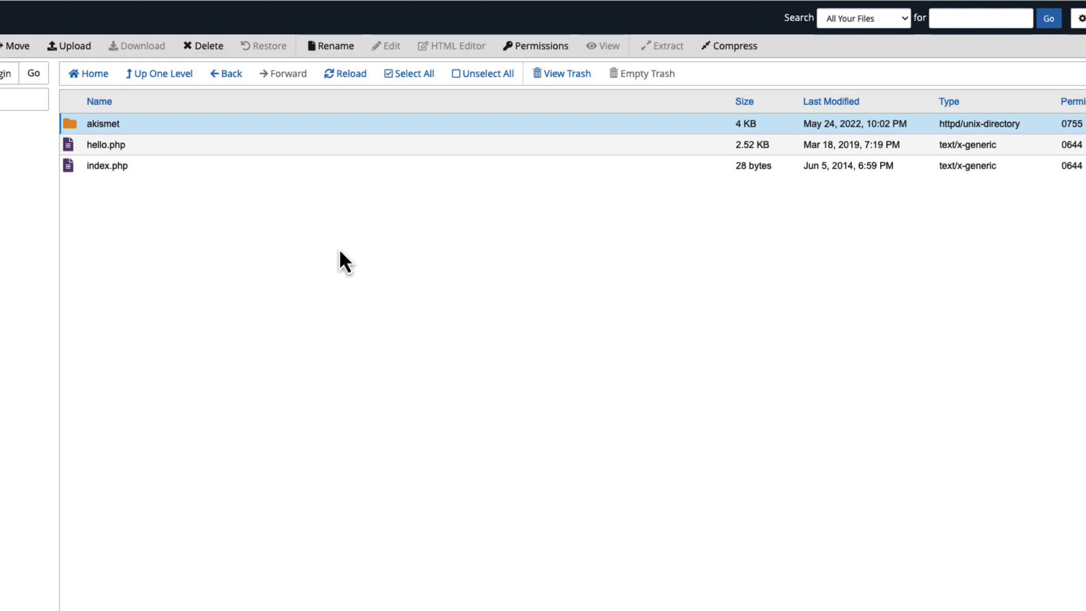
- Upload montonio-for-woocommerce.4.2.0.zip into the plugins folder
left_click(74, 51)
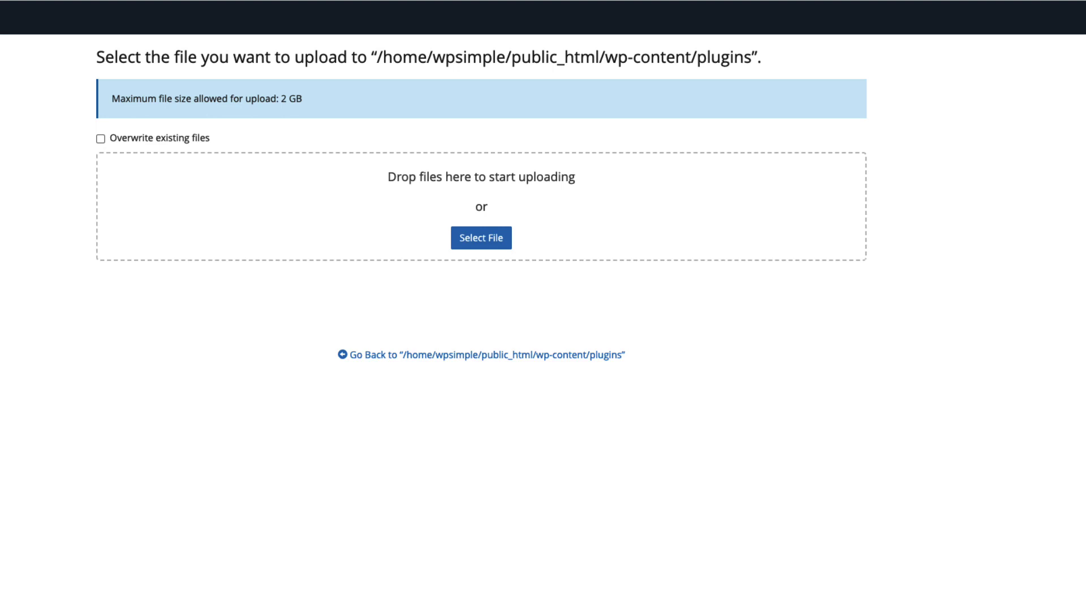
left_click_drag(113, 141, 472, 193)
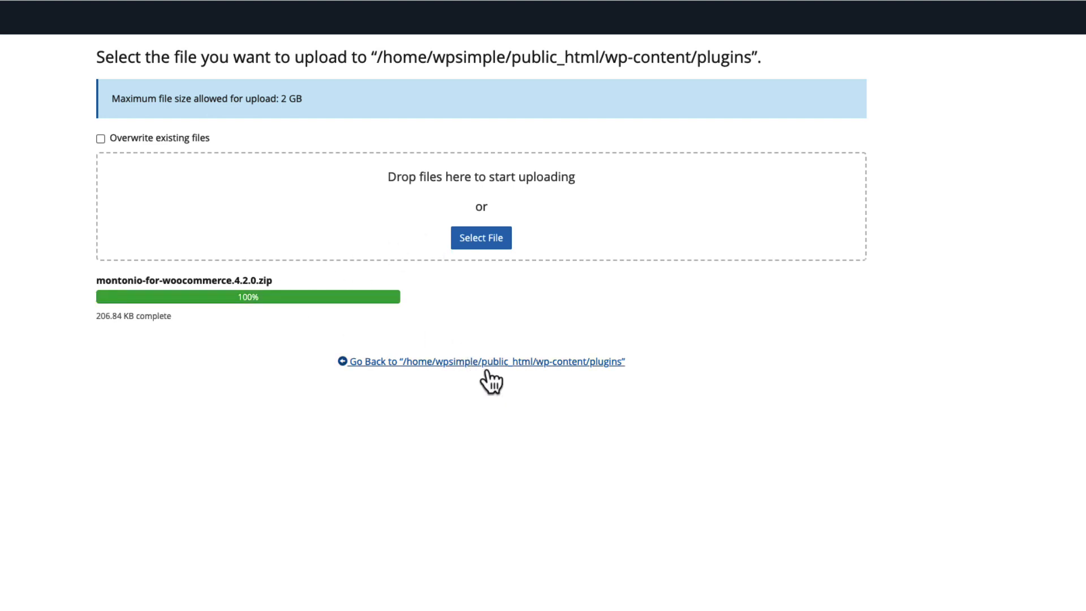
left_click(456, 367)
- Extract the 4.2.0 zip in plugins, then select the new folder together with the zip
left_click(315, 187)
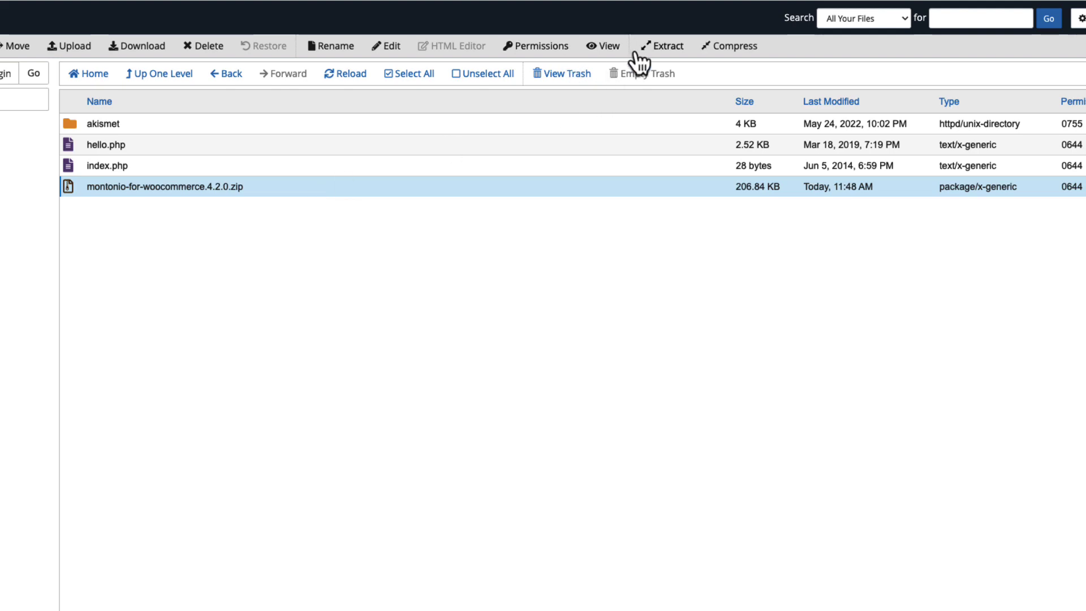
left_click(666, 47)
left_click(583, 402)
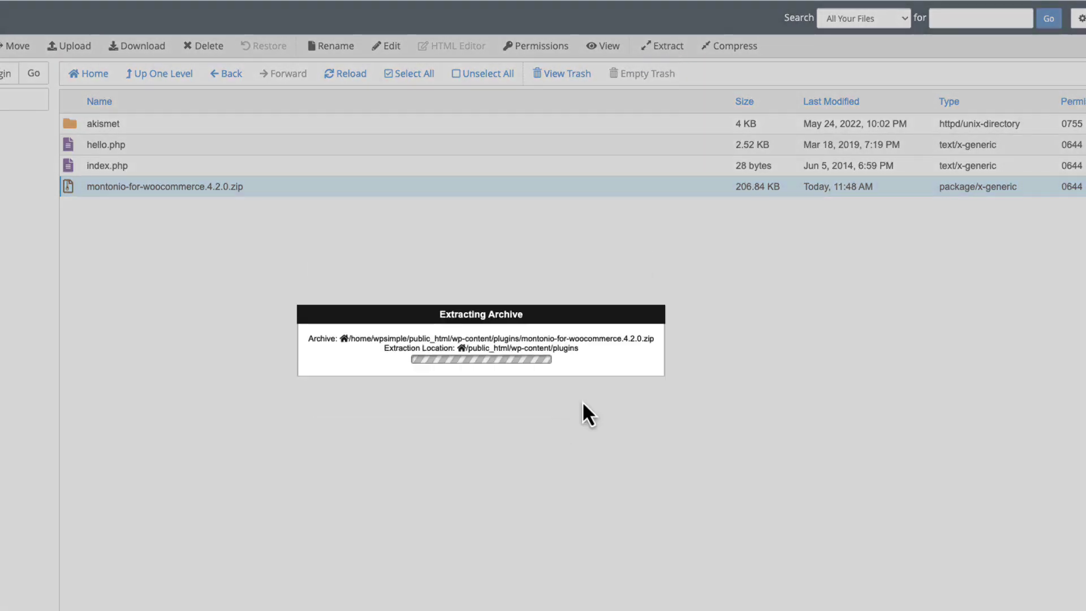
left_click(693, 473)
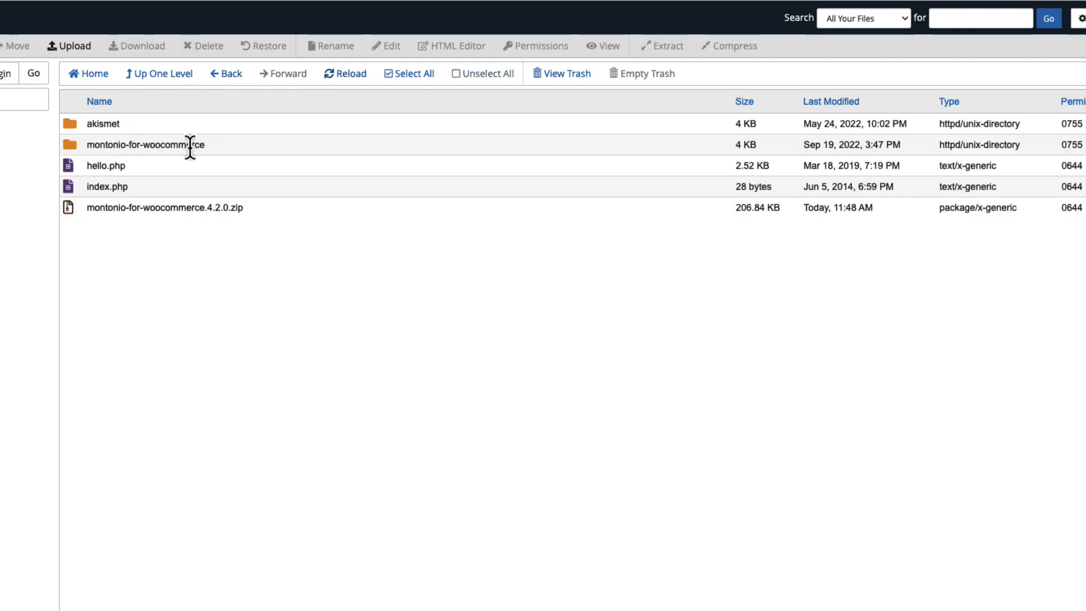
left_click(259, 145)
left_click(277, 207, "ctrl")
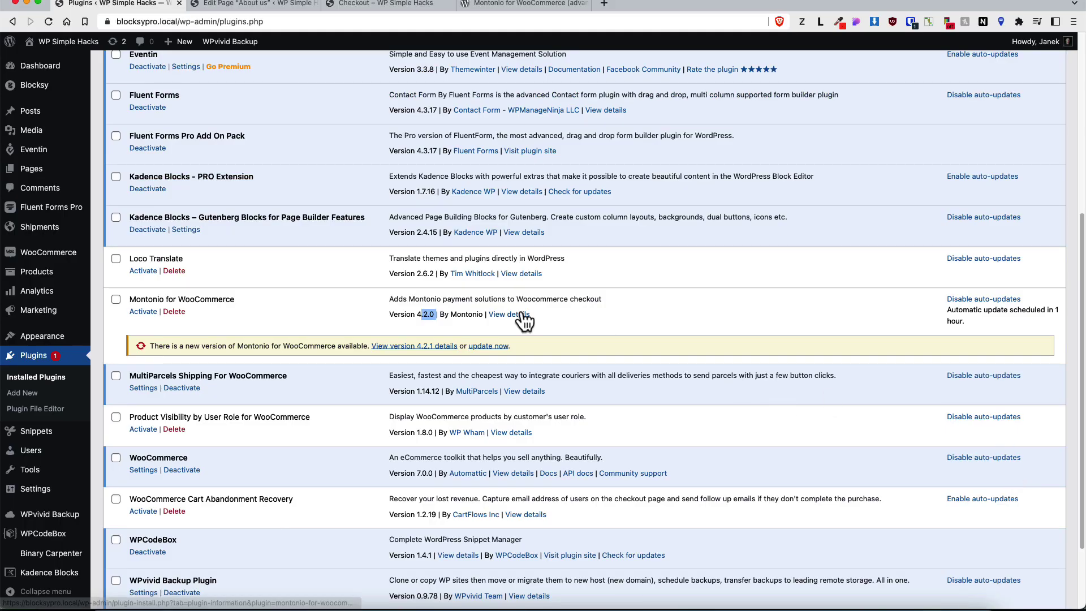
- Search the plugin directory for 'wp rollback', then install and activate WP Rollback
scroll(526, 316, "up", 6)
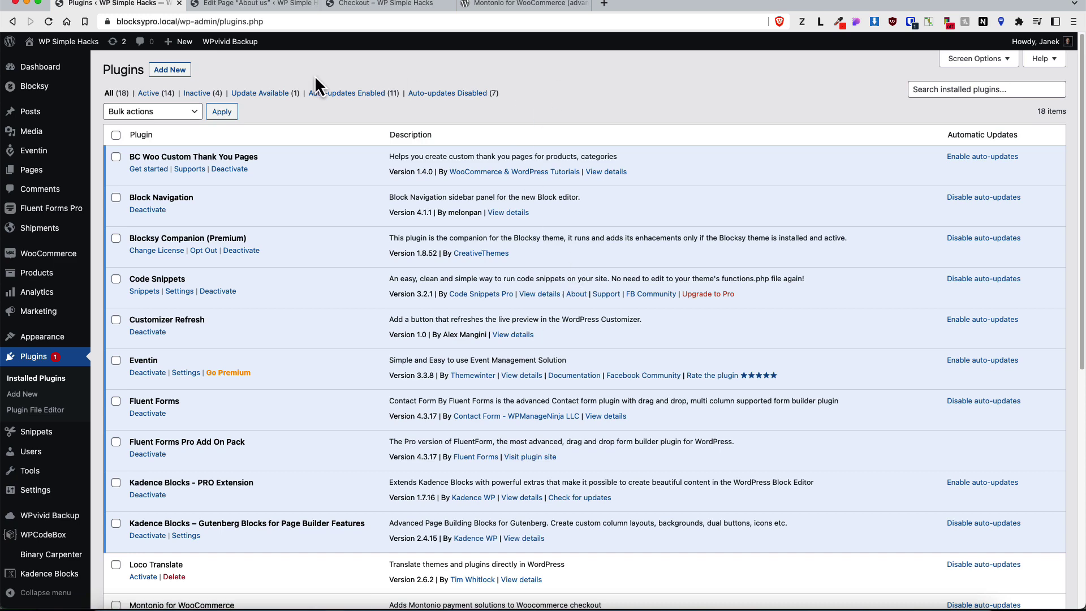
left_click(170, 73)
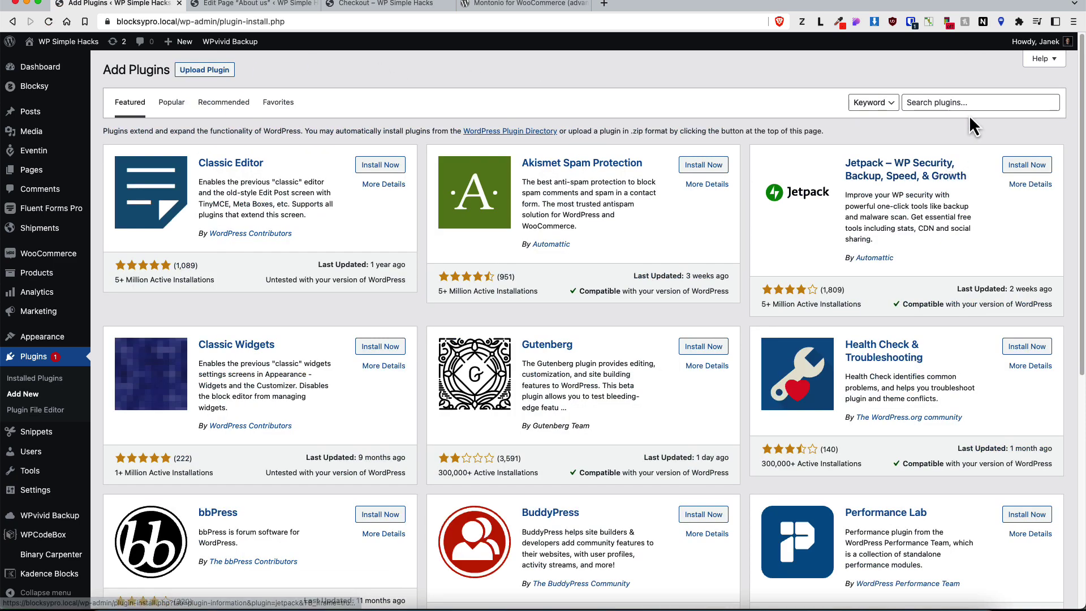
left_click(970, 103)
type("wp rollback")
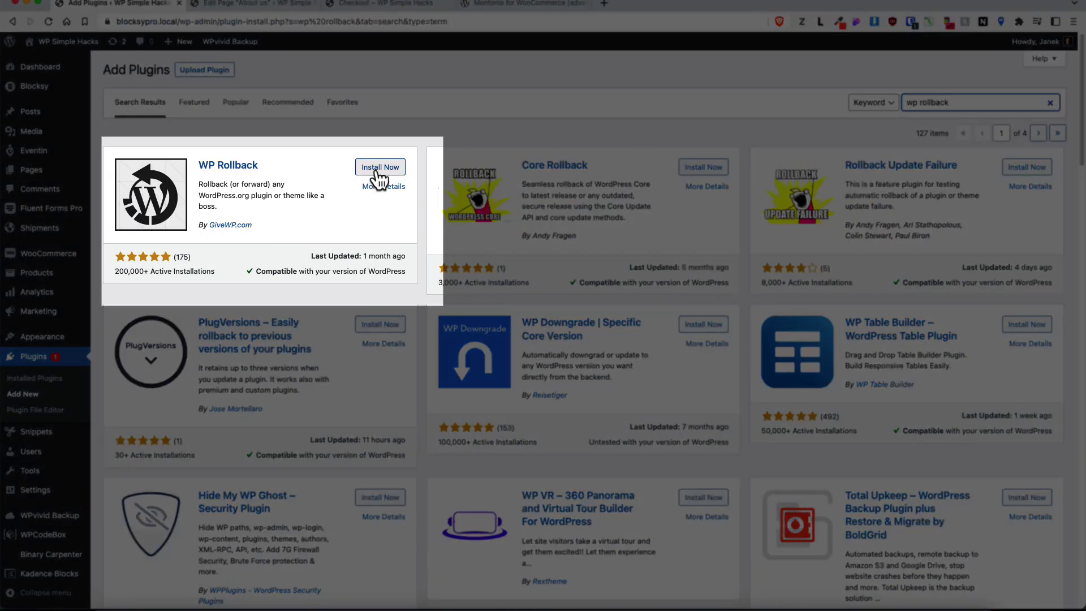
left_click(377, 169)
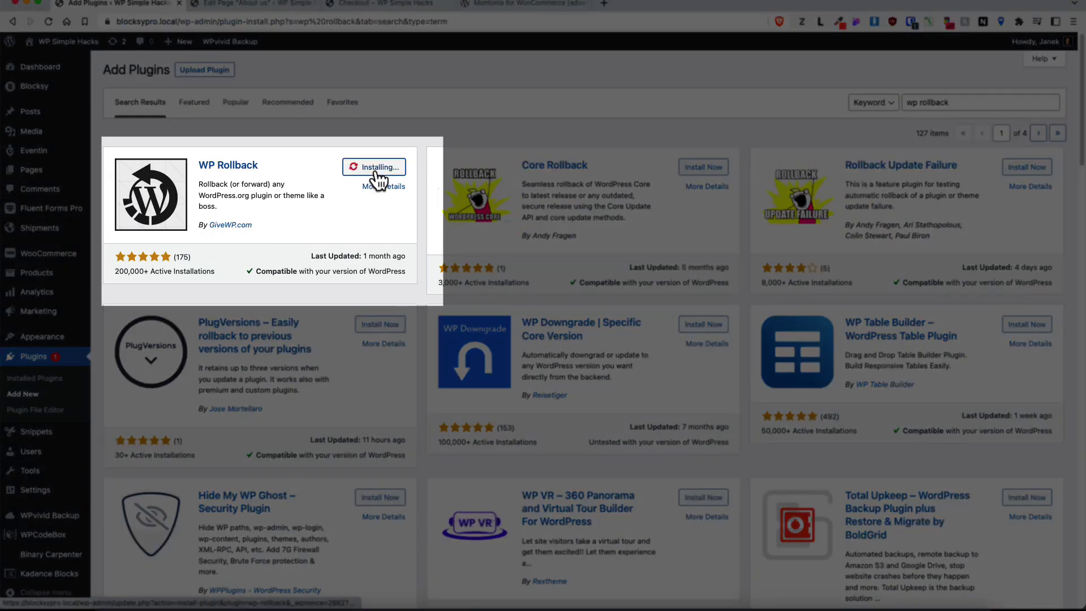
left_click(380, 172)
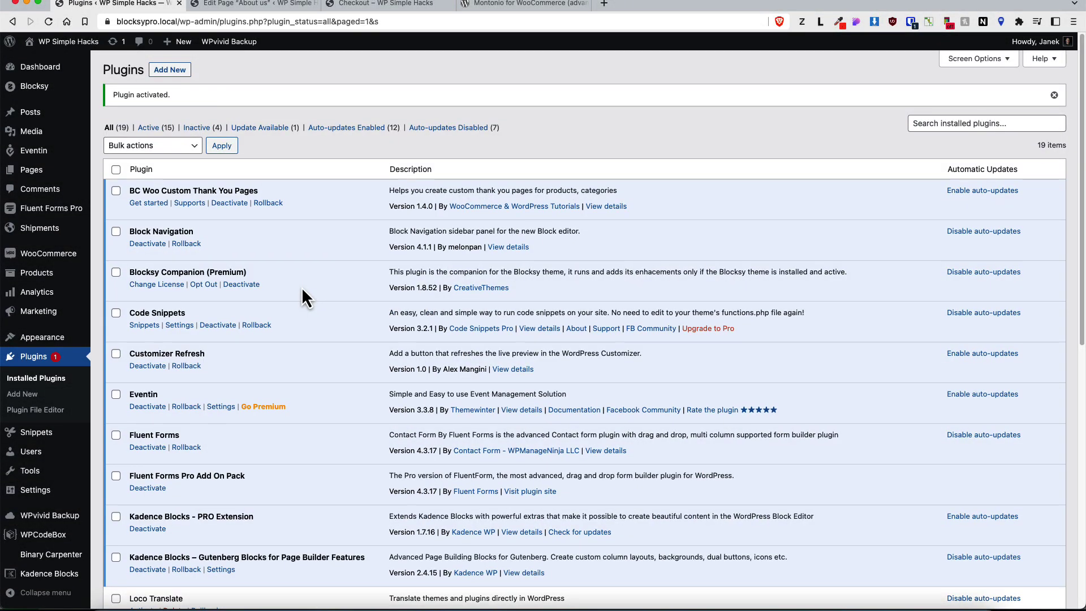
- Choose version 4.1.9 as Montonio for WooCommerce's rollback target and confirm past the backup warning
scroll(301, 286, "down", 1)
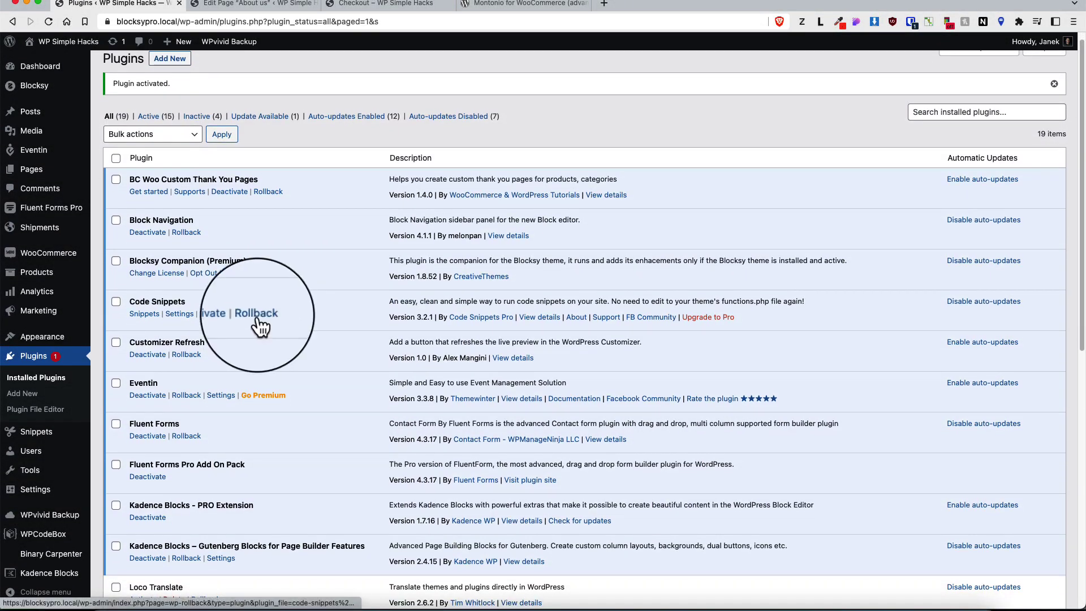
scroll(315, 328, "down", 10)
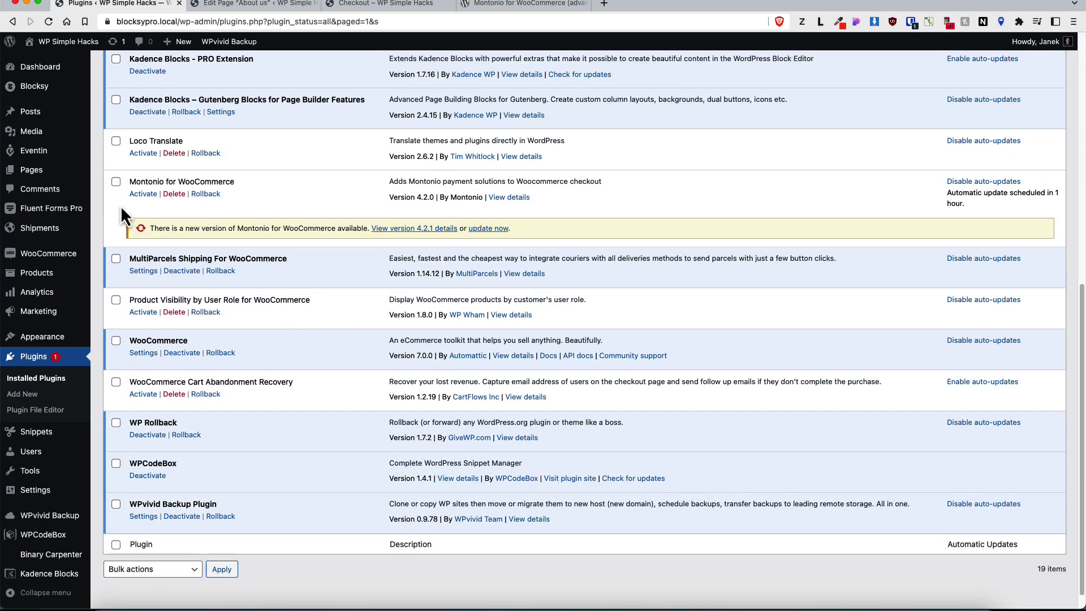
left_click(208, 195)
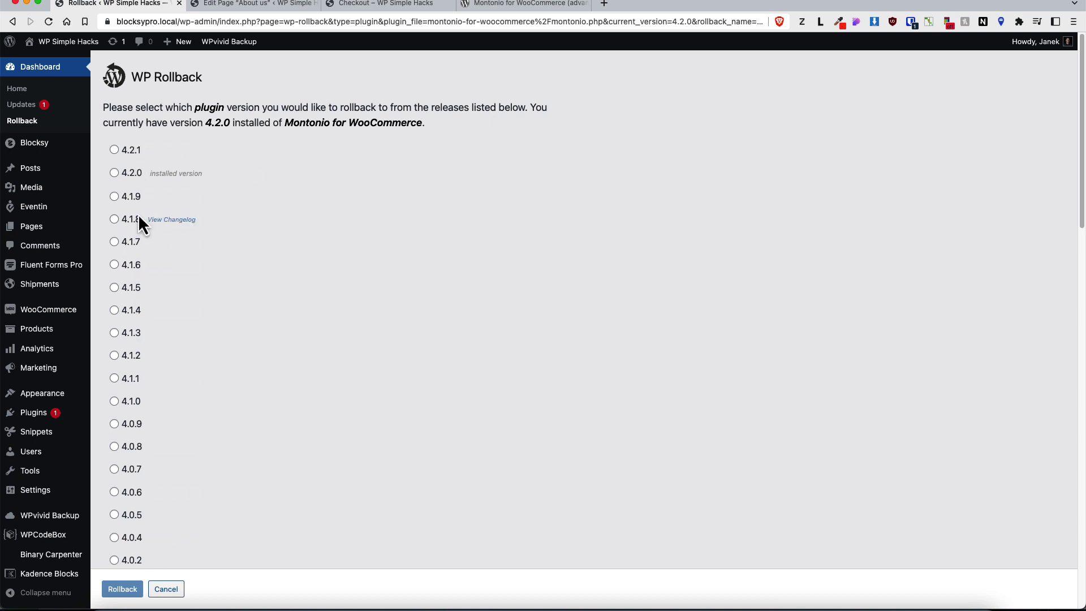
left_click(115, 197)
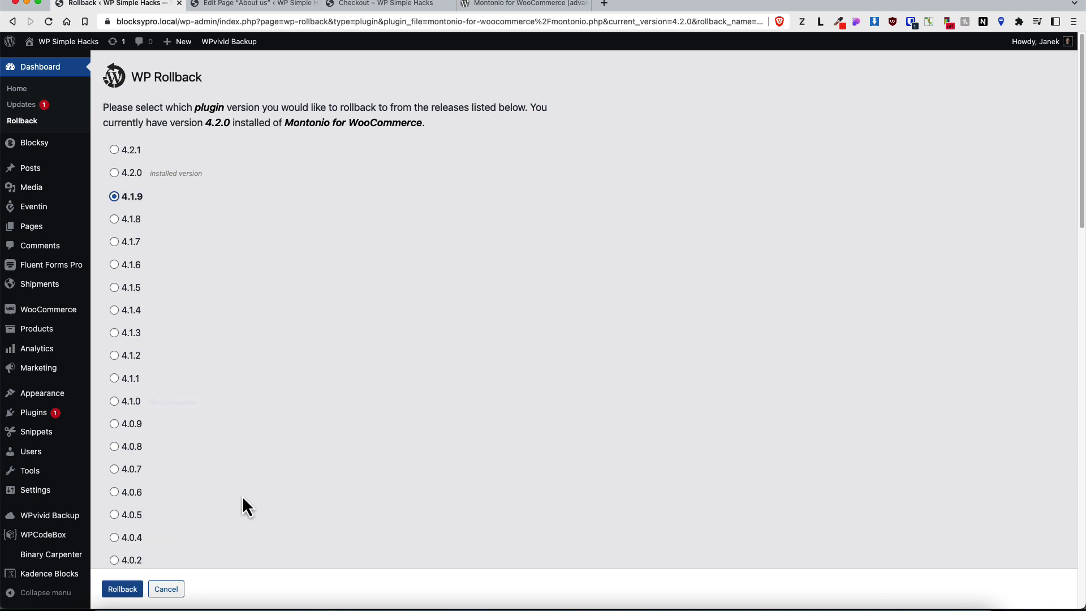
left_click(121, 591)
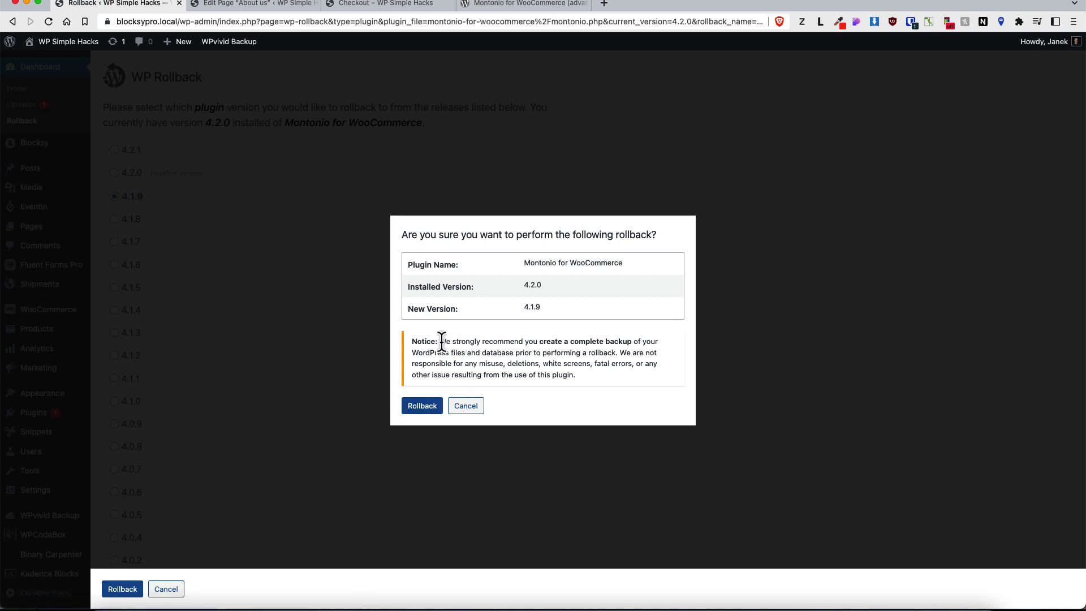
left_click_drag(442, 341, 647, 384)
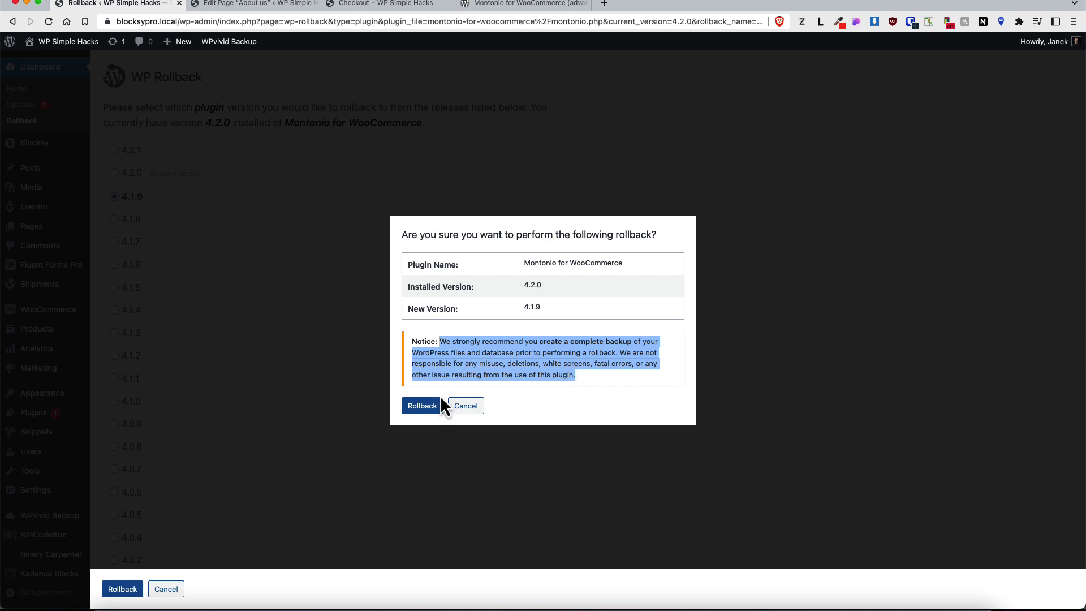
left_click(429, 407)
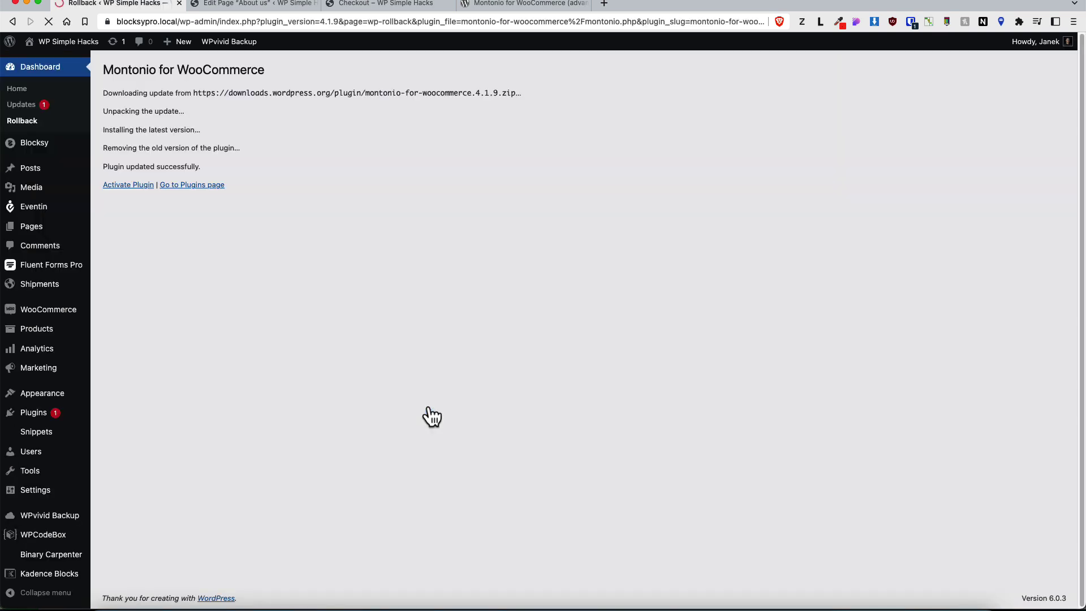
- Activate the rolled-back Montonio plugin and reload the checkout page to verify its payment options
left_click(129, 185)
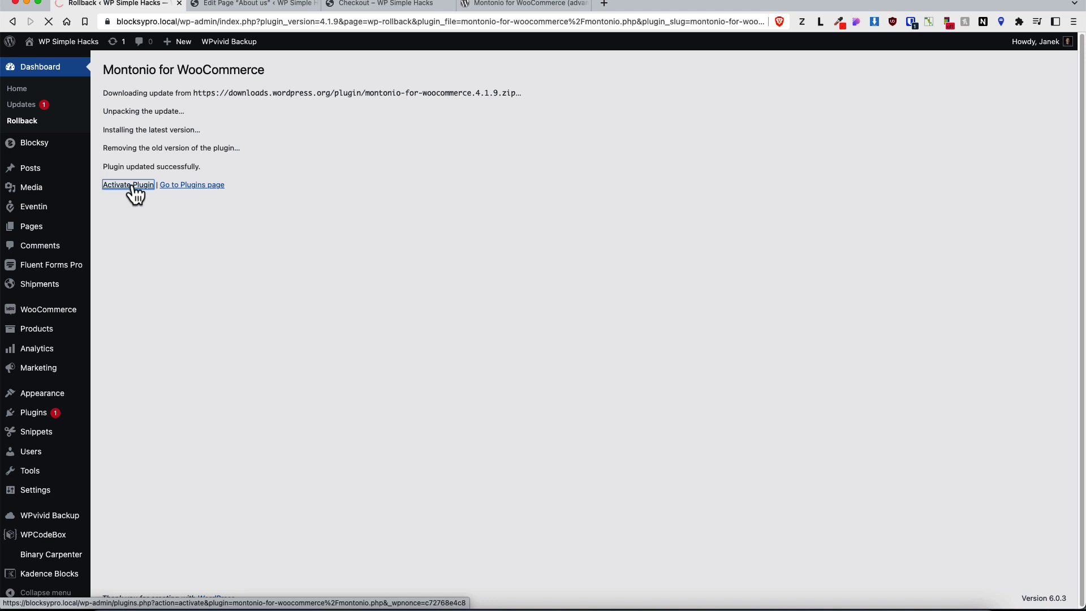
left_click(367, 4)
left_click(50, 22)
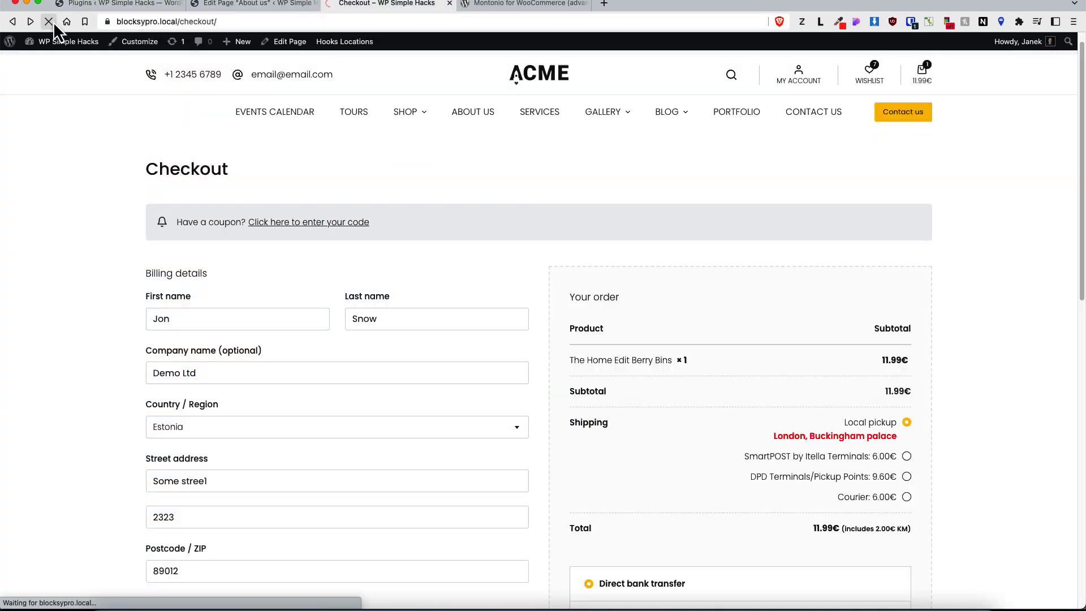
scroll(860, 344, "down", 5)
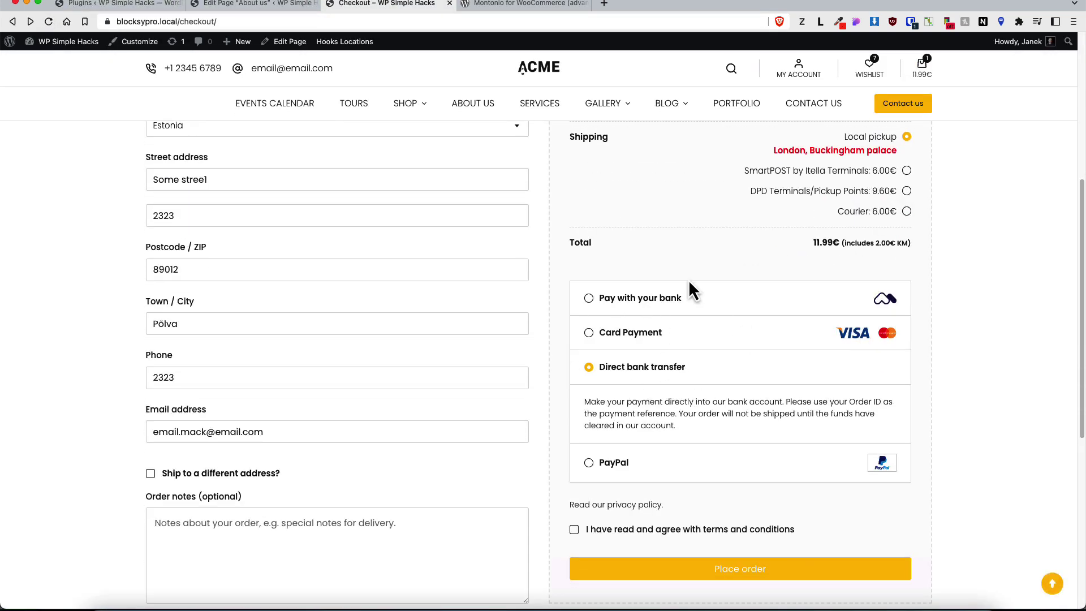
left_click(96, 3)
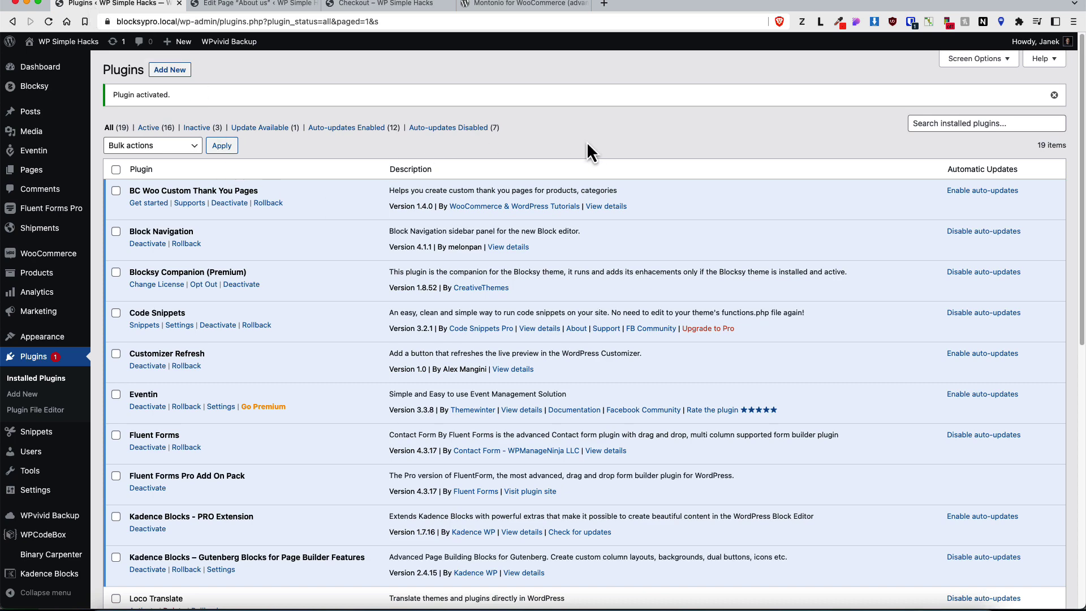
- Open the Blocksy theme's details under Appearance > Themes and start its rollback
mouse_move(64, 341)
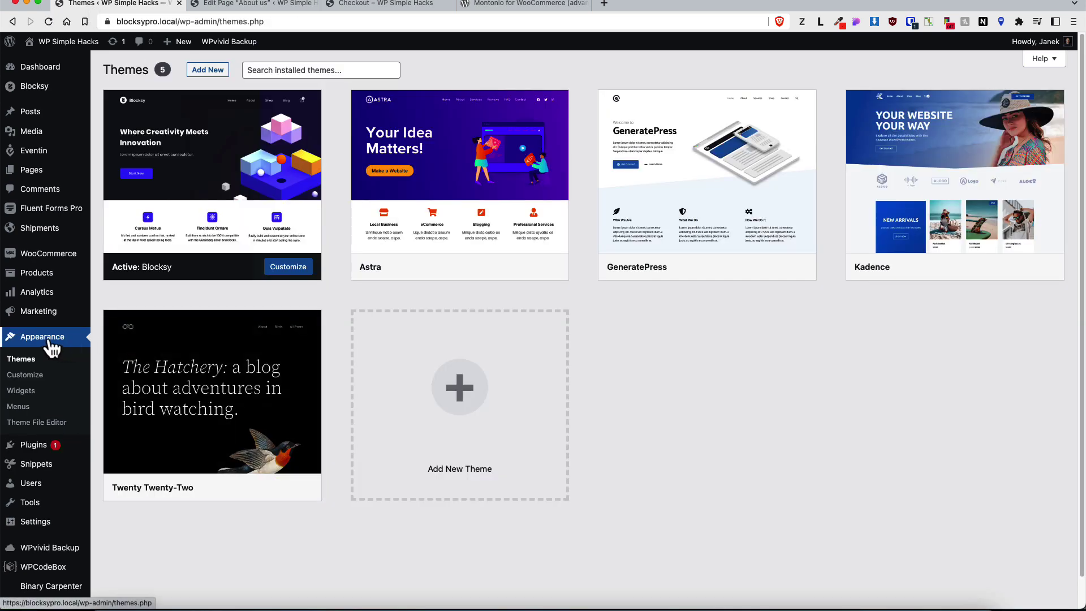
left_click(271, 124)
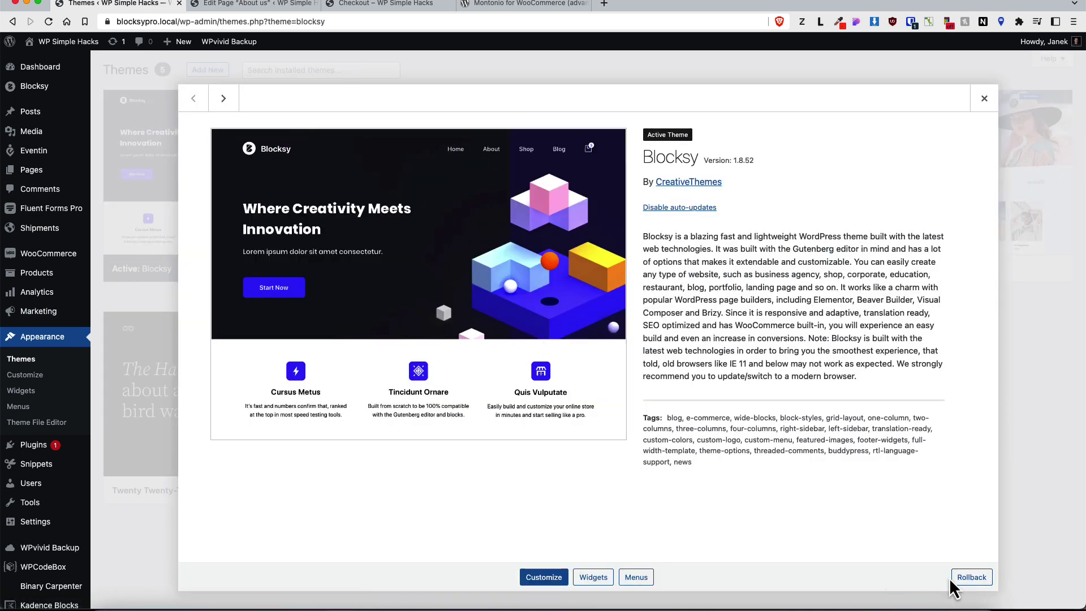
left_click(972, 582)
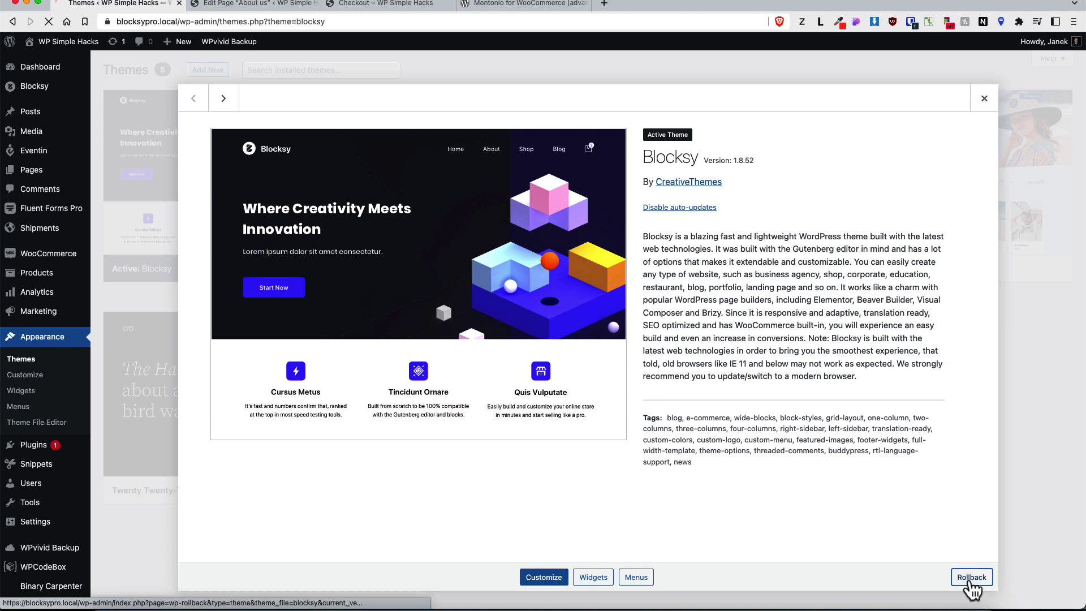